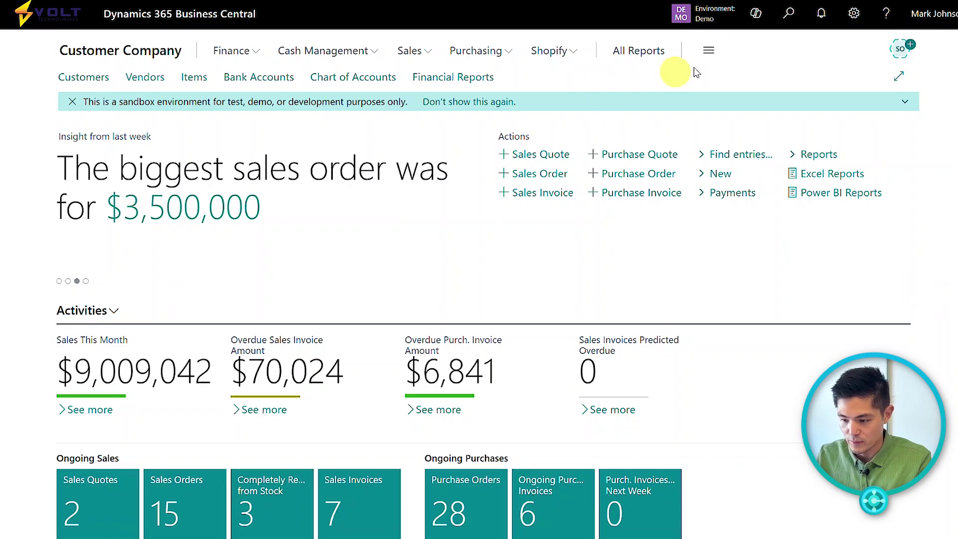
Open the Tell me search from the magnifier icon on the Role Center's top bar
click(793, 23)
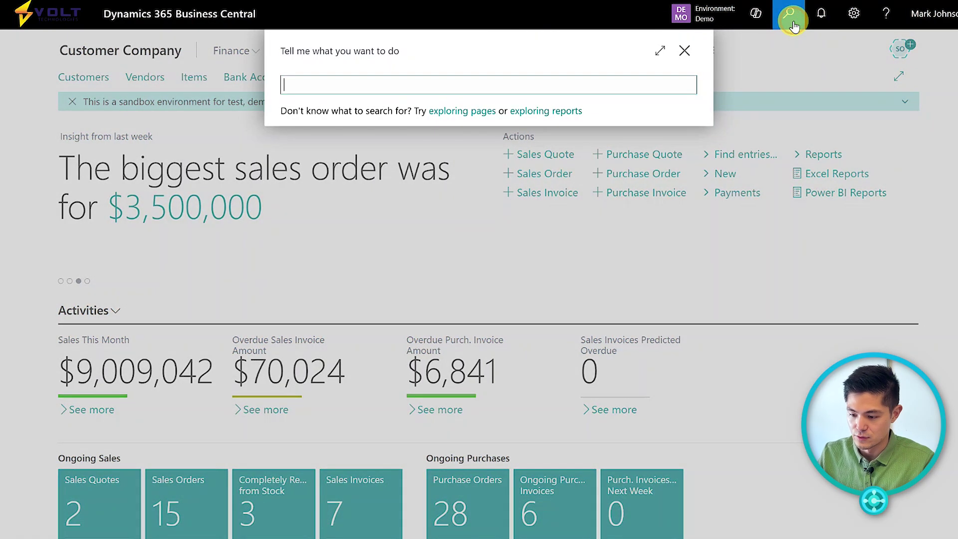
Search for 'budget' and open the G/L Budgets list
click(631, 83)
text(budget)
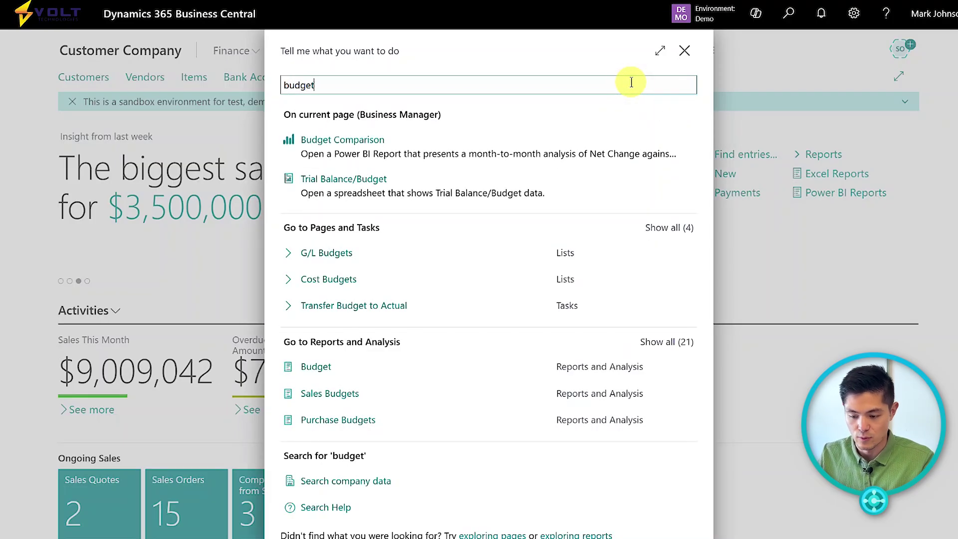
click(385, 254)
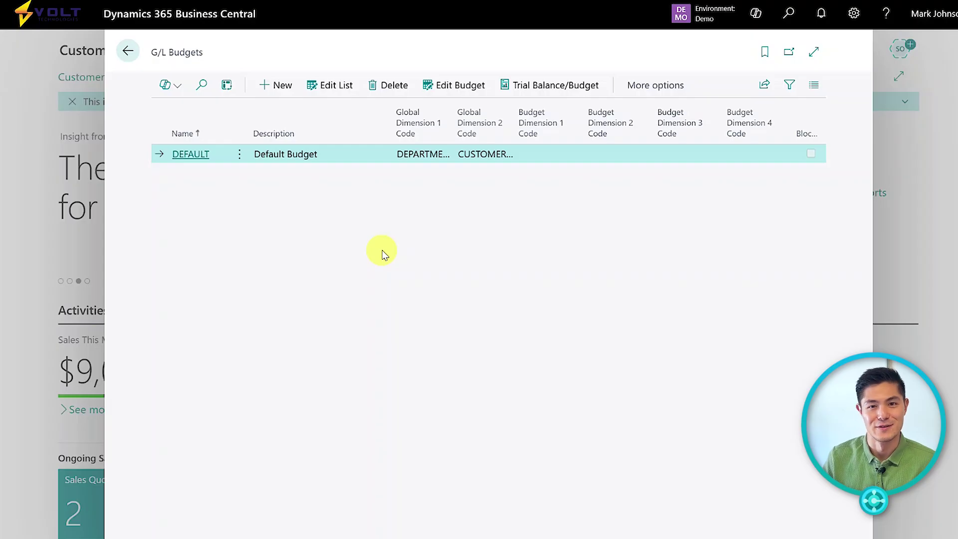
Add a new G/L budget named 2025 with description 2025 V1, then leave edit mode
click(278, 86)
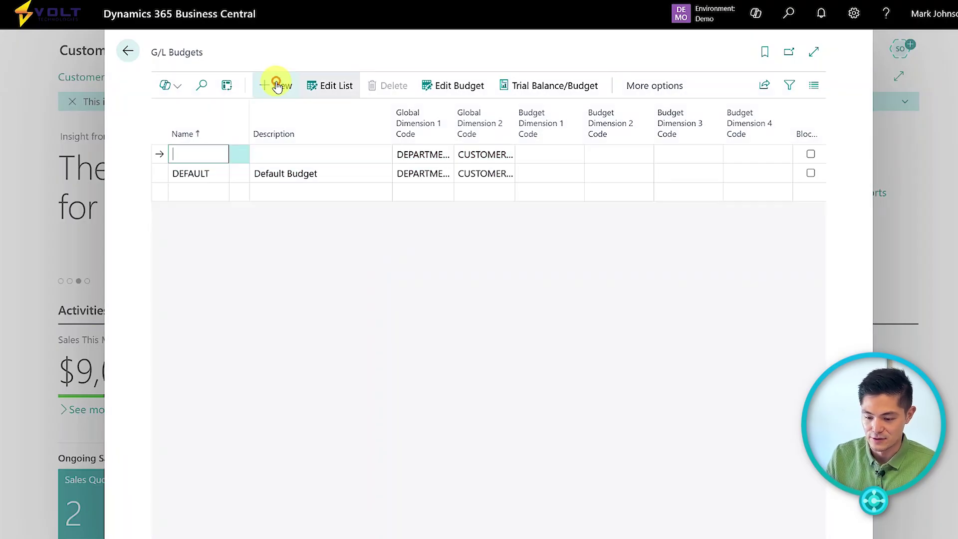
click(200, 153)
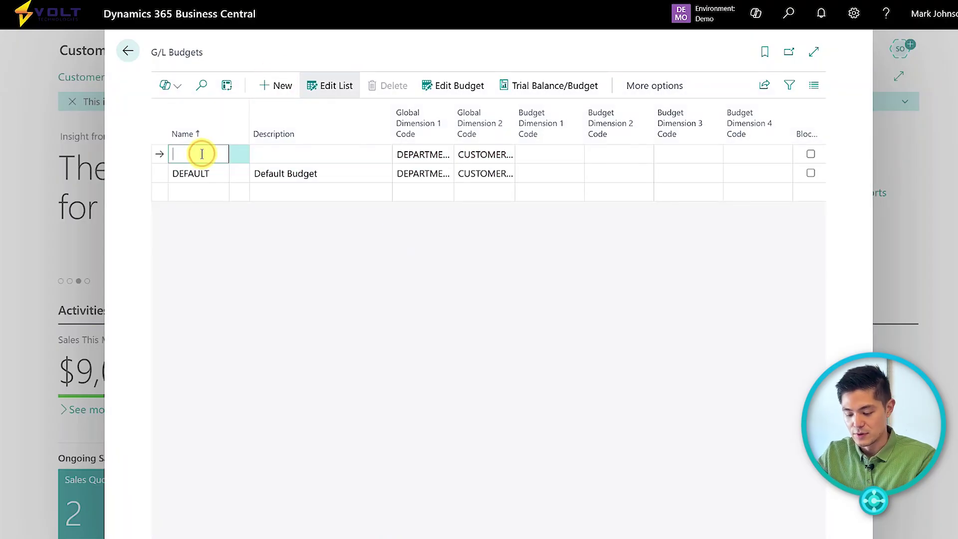
text(2025)
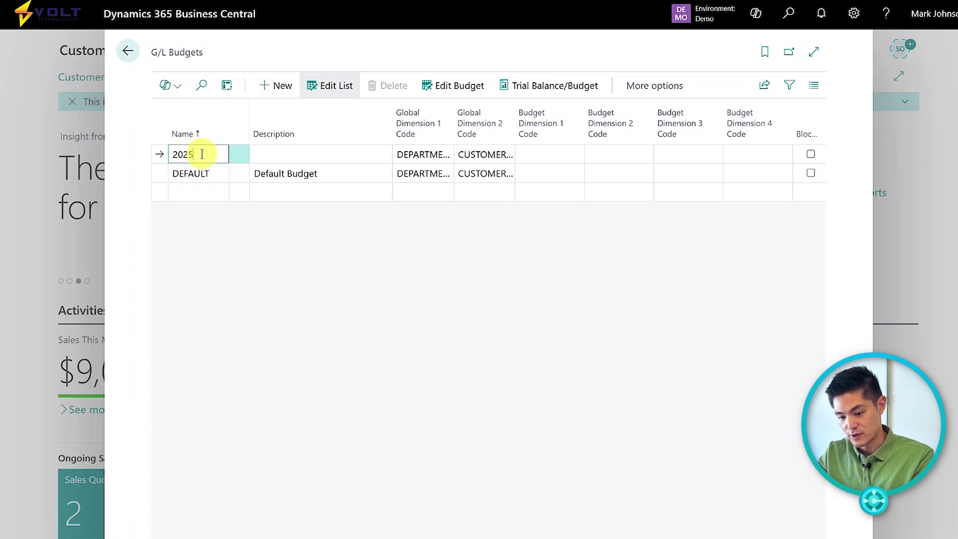
key(Tab)
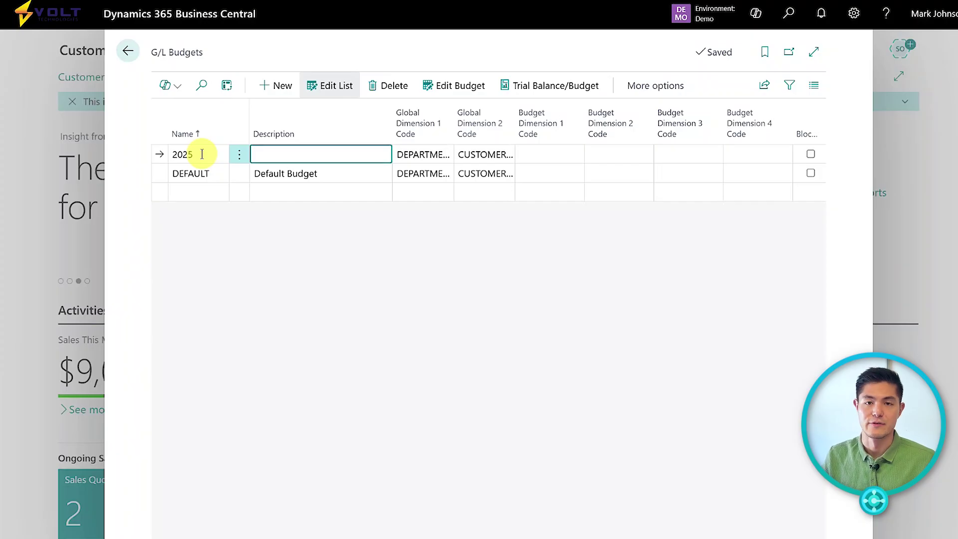
text(2025)
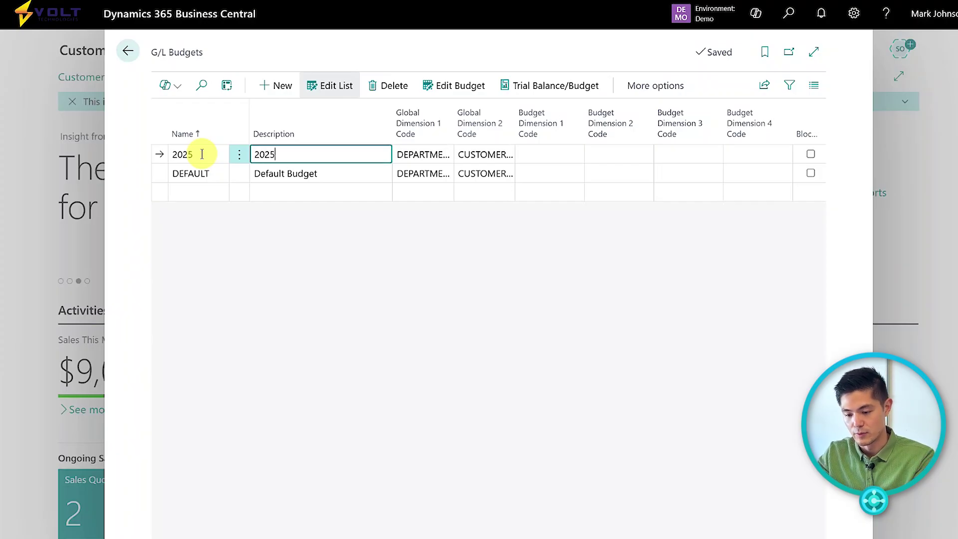
text( V1)
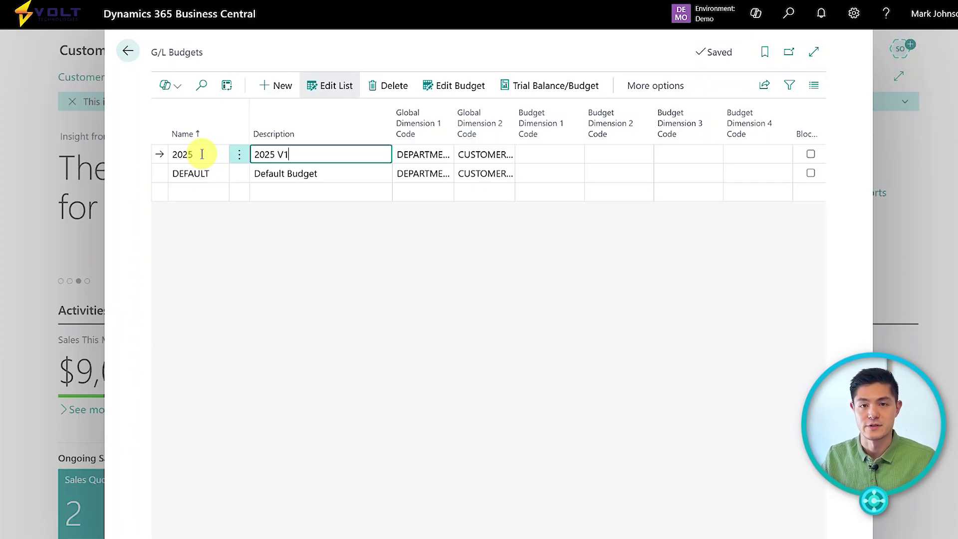
click(364, 282)
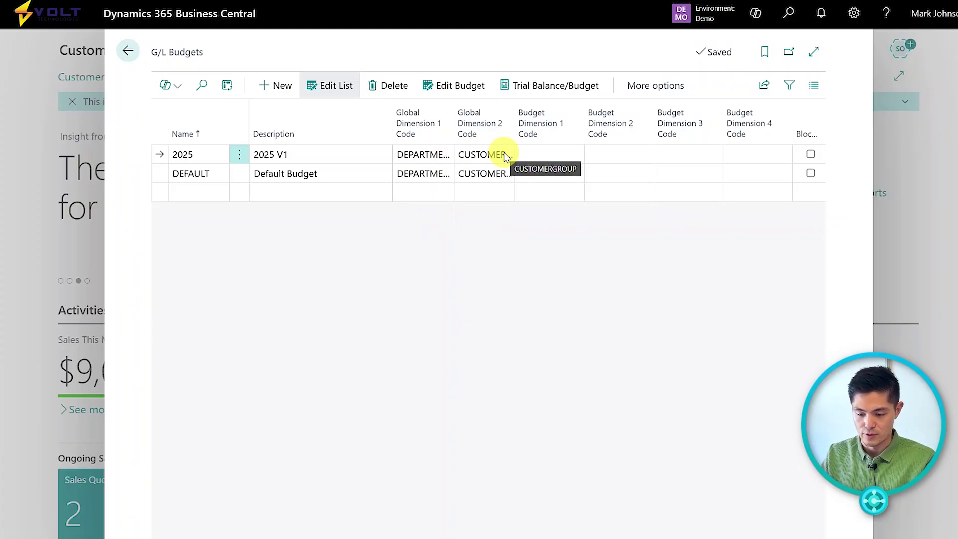
click(325, 86)
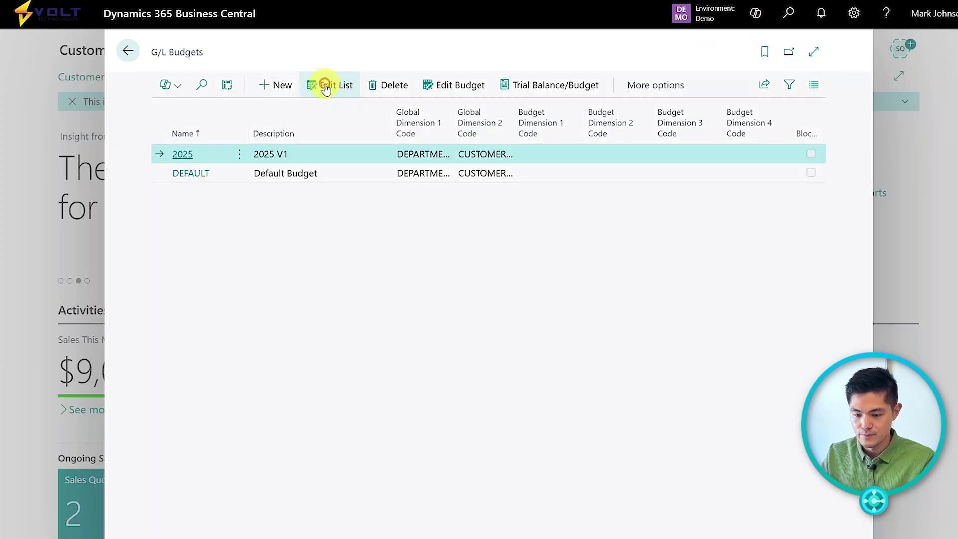
click(180, 155)
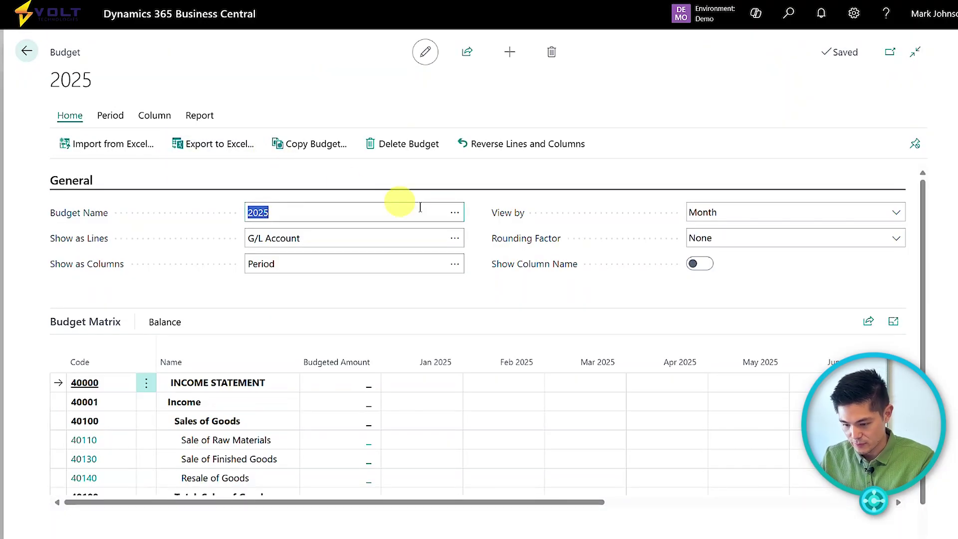
click(479, 234)
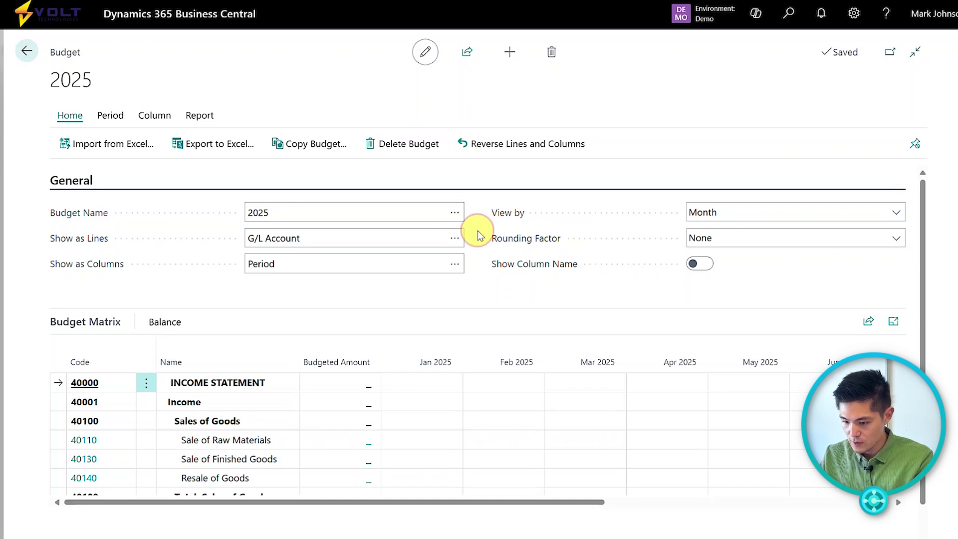
click(712, 213)
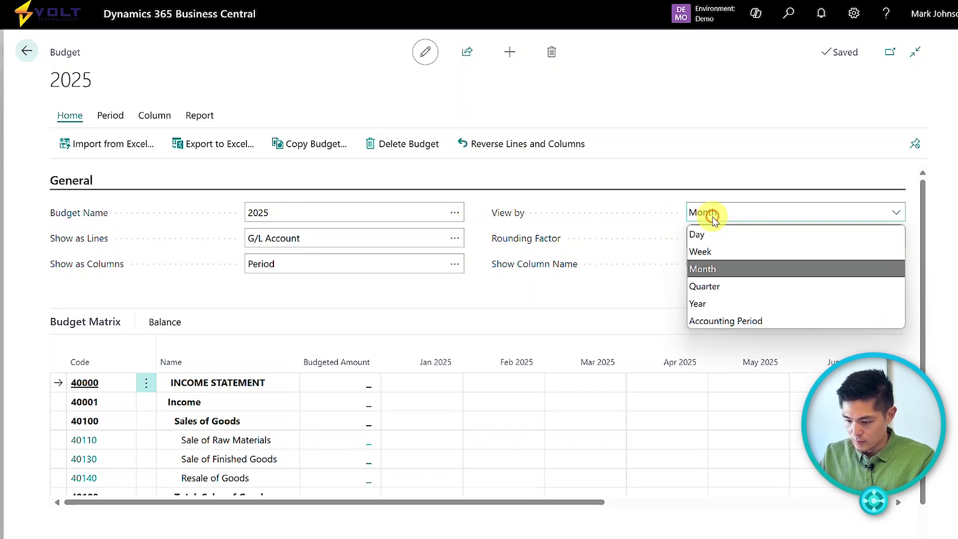
click(734, 303)
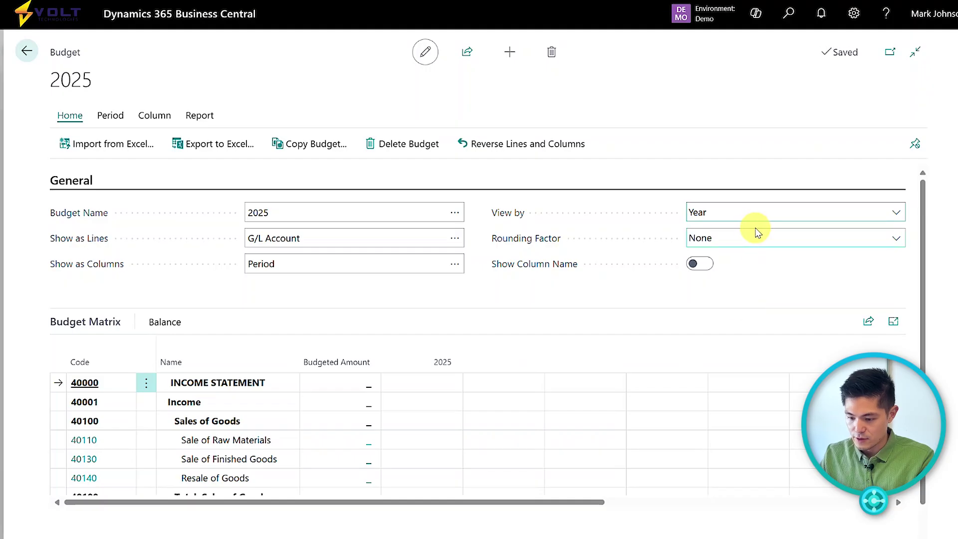
key(Up)
key(Up)
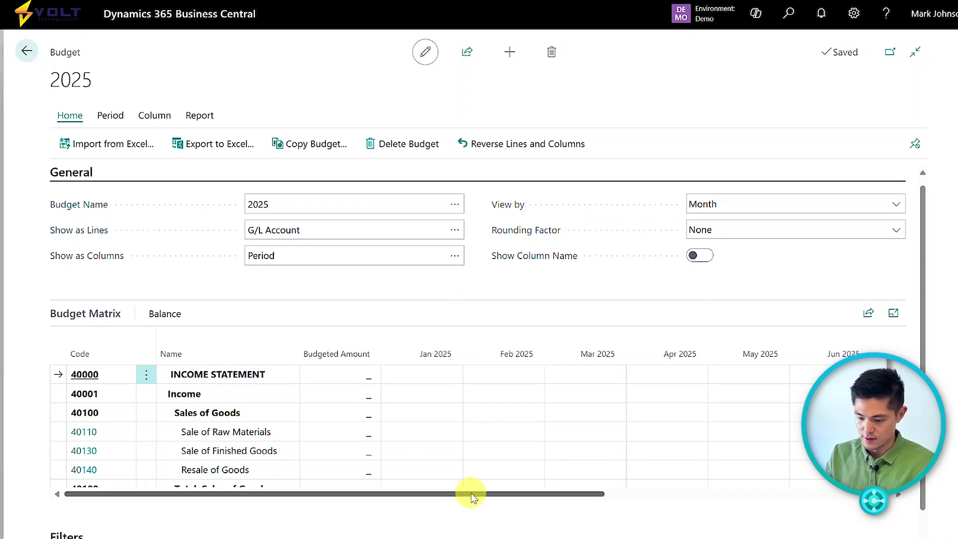
drag(472, 494, 356, 520)
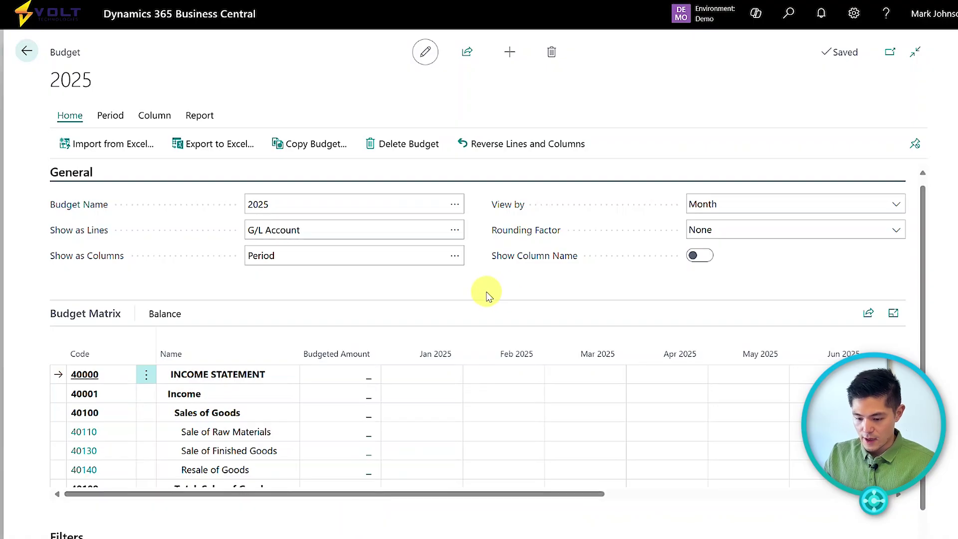
scroll(488, 293, down, 1)
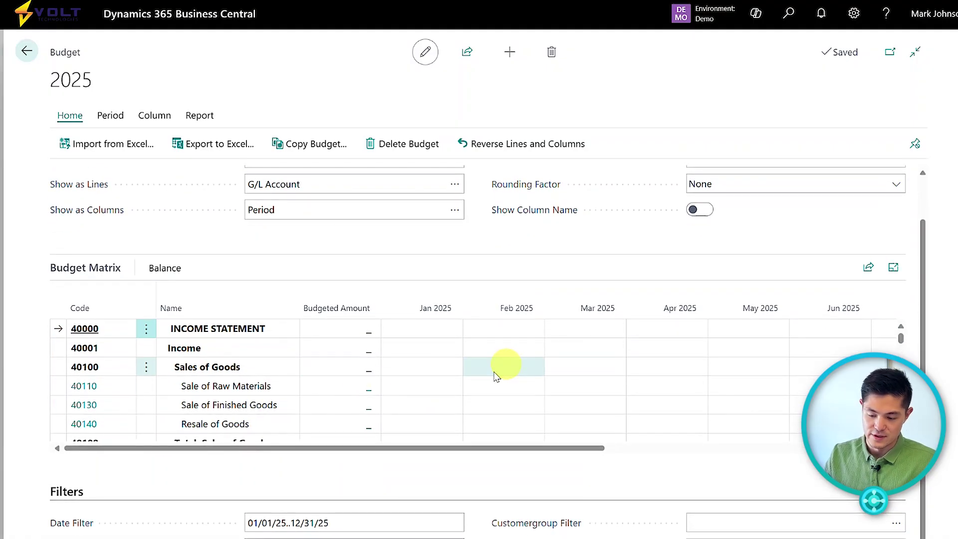
scroll(480, 389, down, 2)
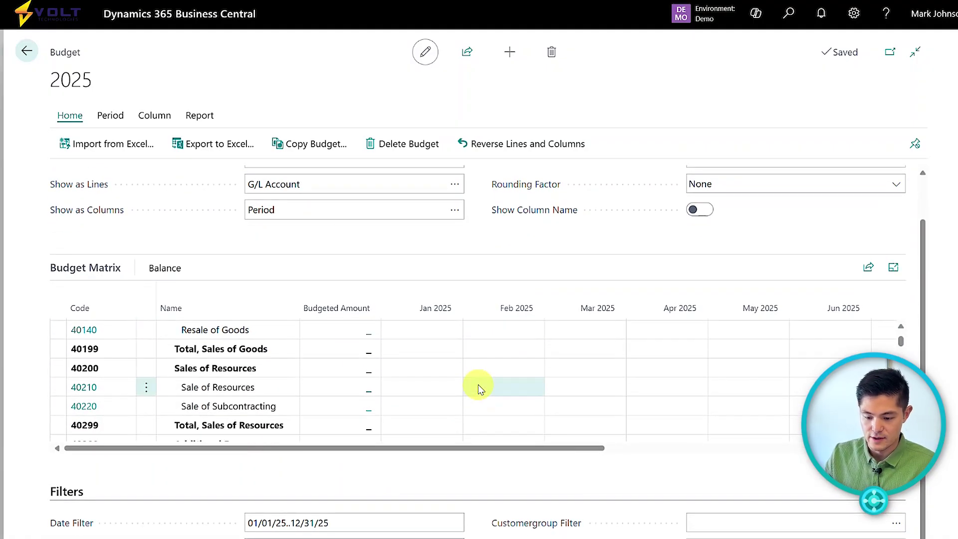
scroll(429, 387, down, 8)
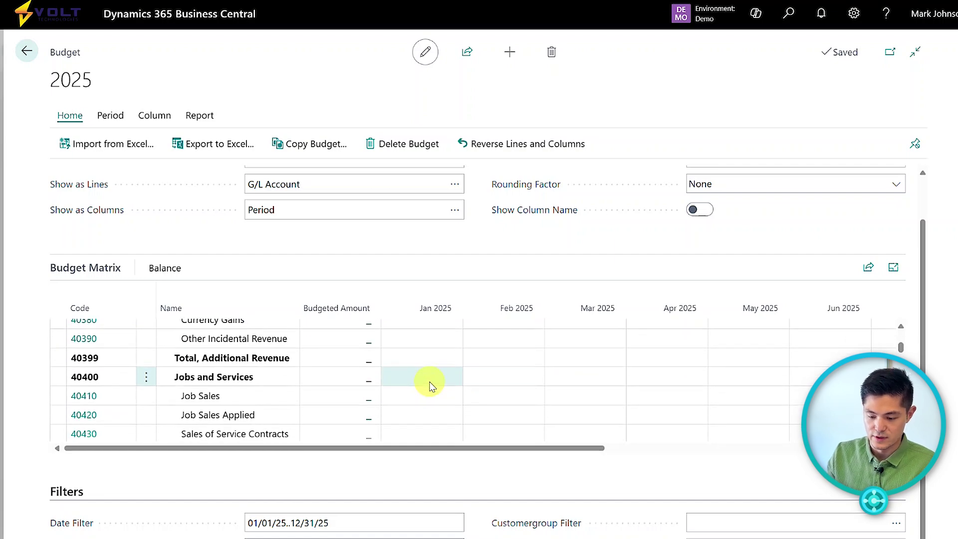
scroll(430, 386, down, 10)
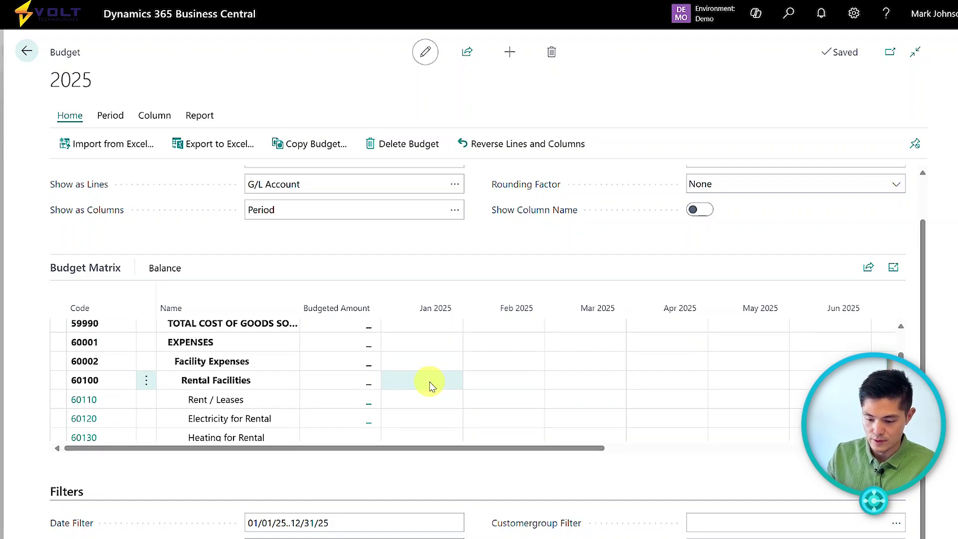
scroll(430, 386, down, 2)
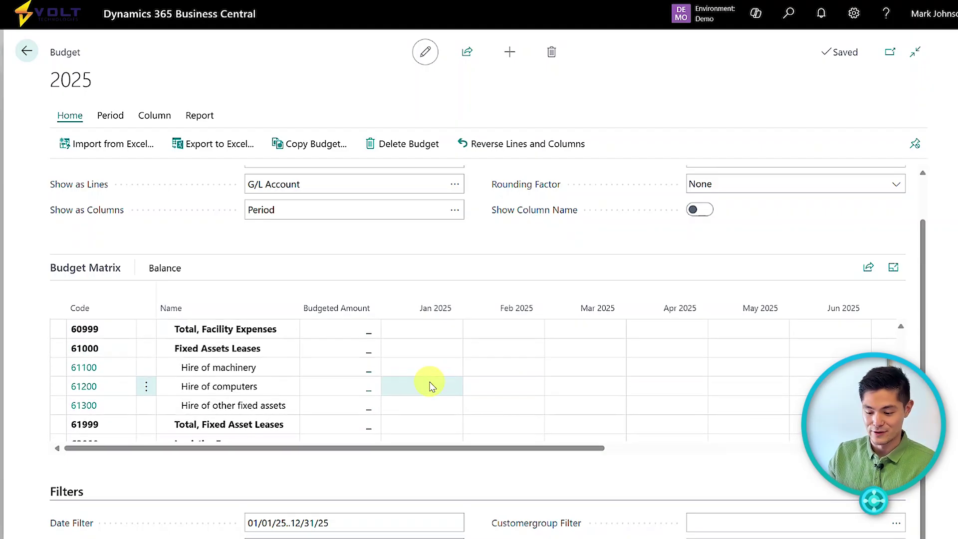
scroll(430, 387, down, 5)
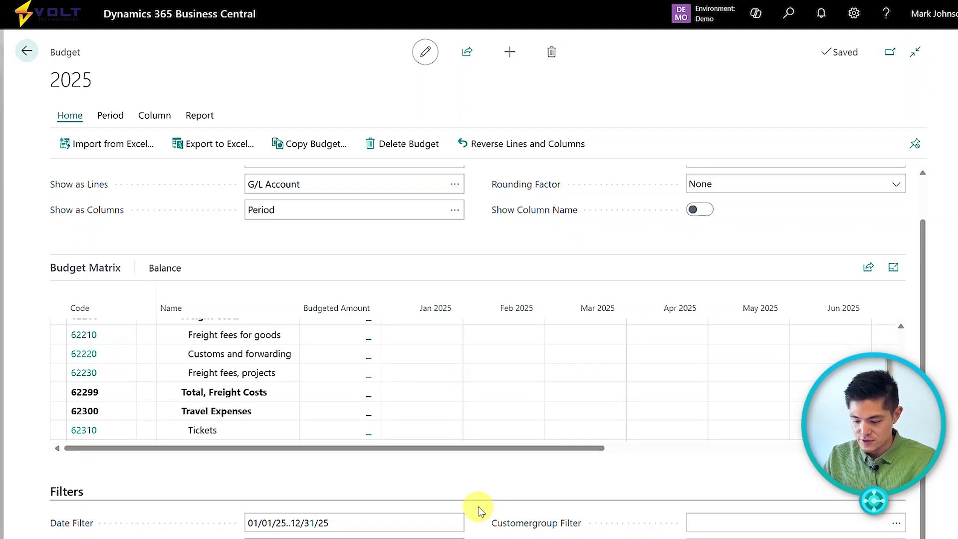
scroll(478, 509, down, 1)
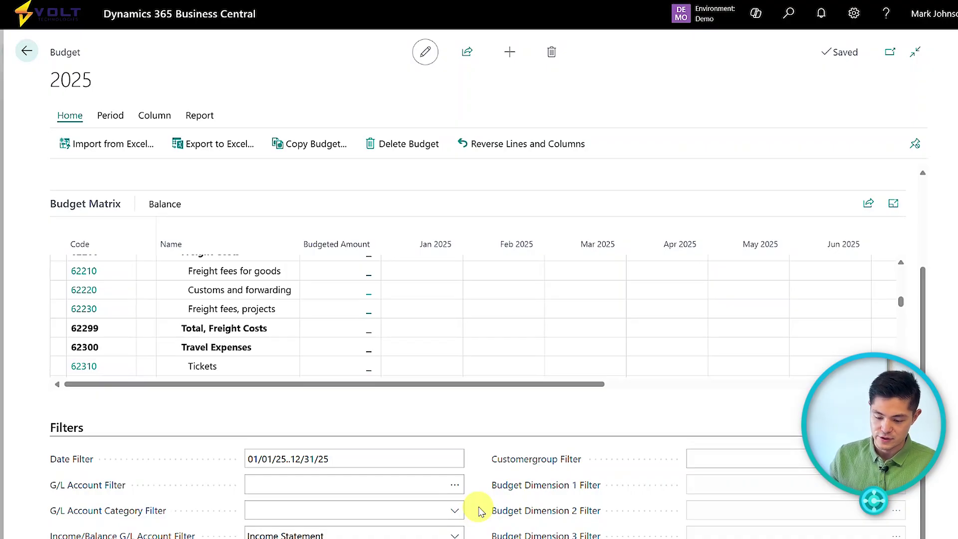
click(452, 518)
Filter the budget matrix to Cost of Goods Sold, expand it to focus mode, and select 50110's January cell
click(403, 472)
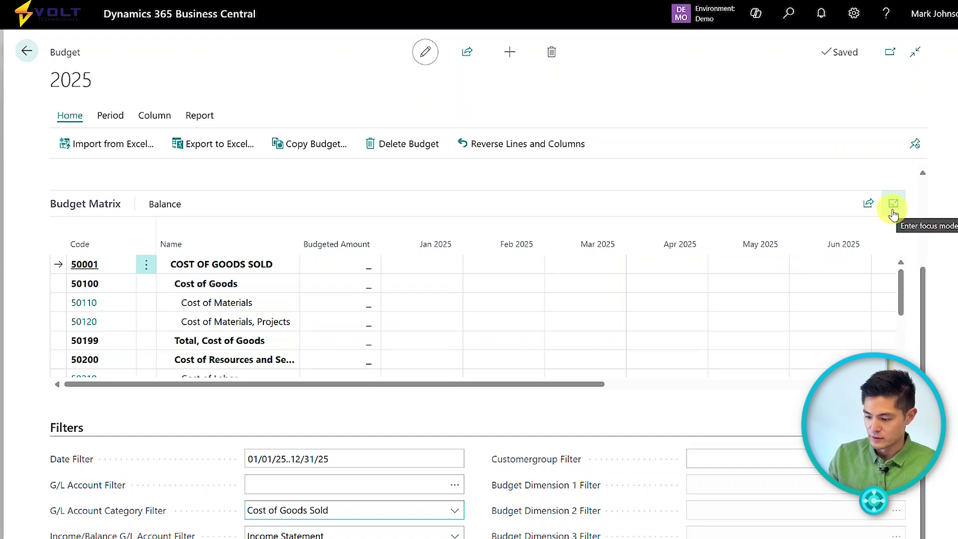
click(893, 205)
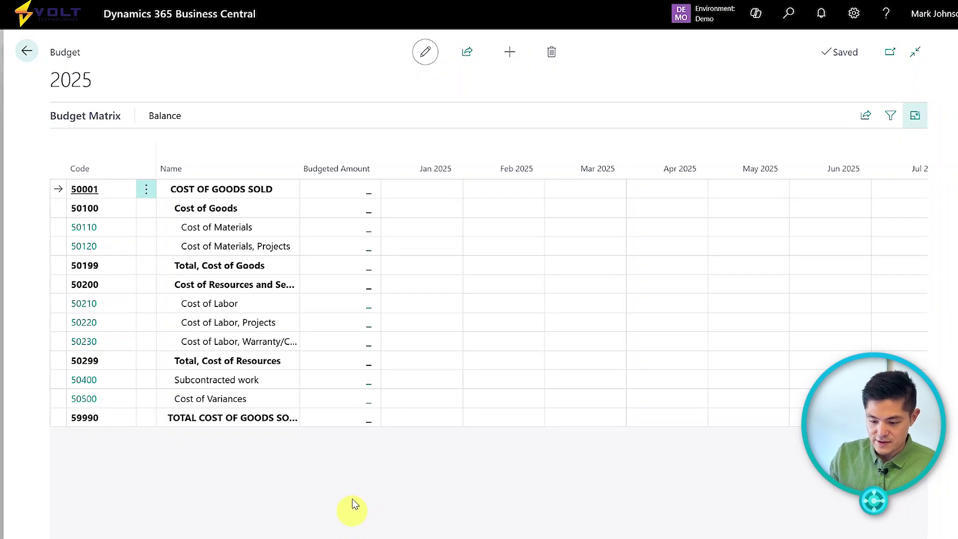
click(417, 233)
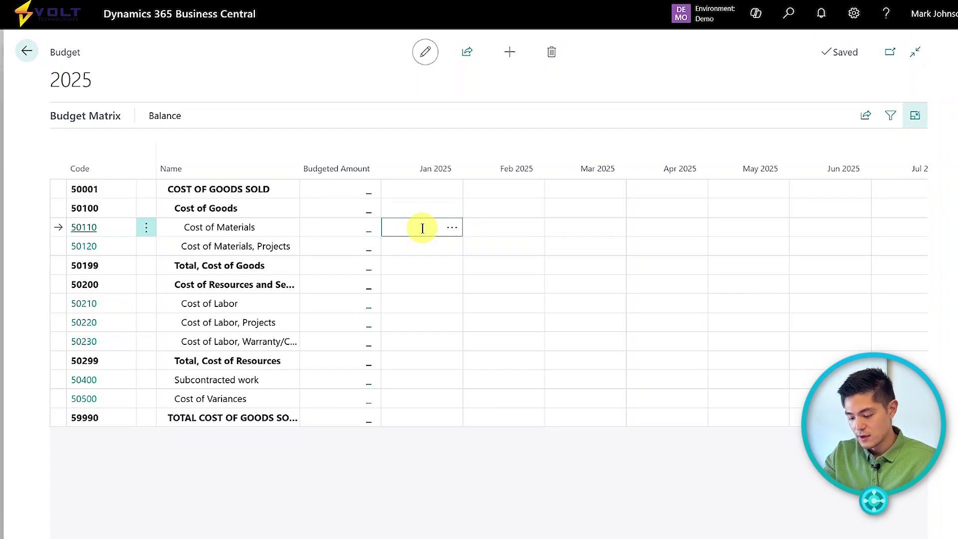
Budget Cost of Materials (50110) at -10,000, -12,000 and -13,000 for January through March
text(-10)
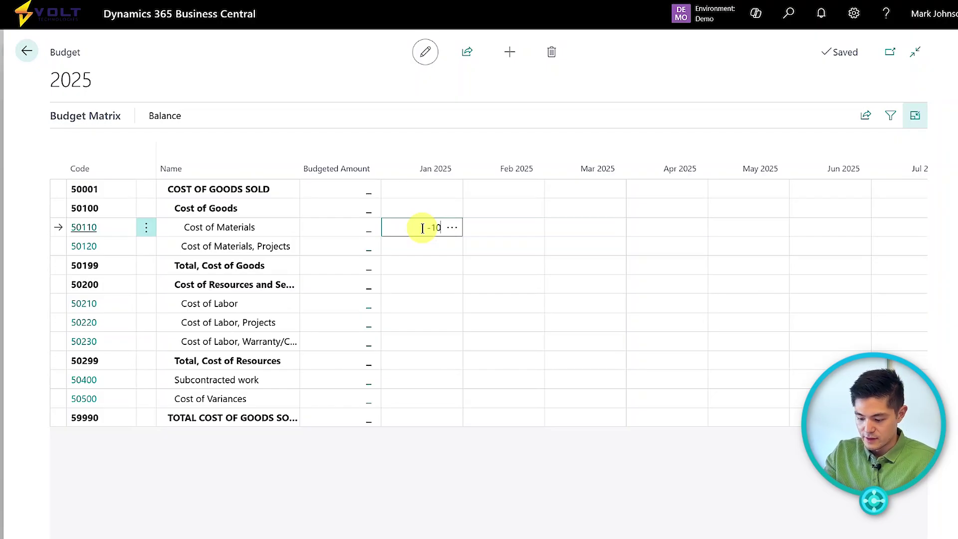
text(,000)
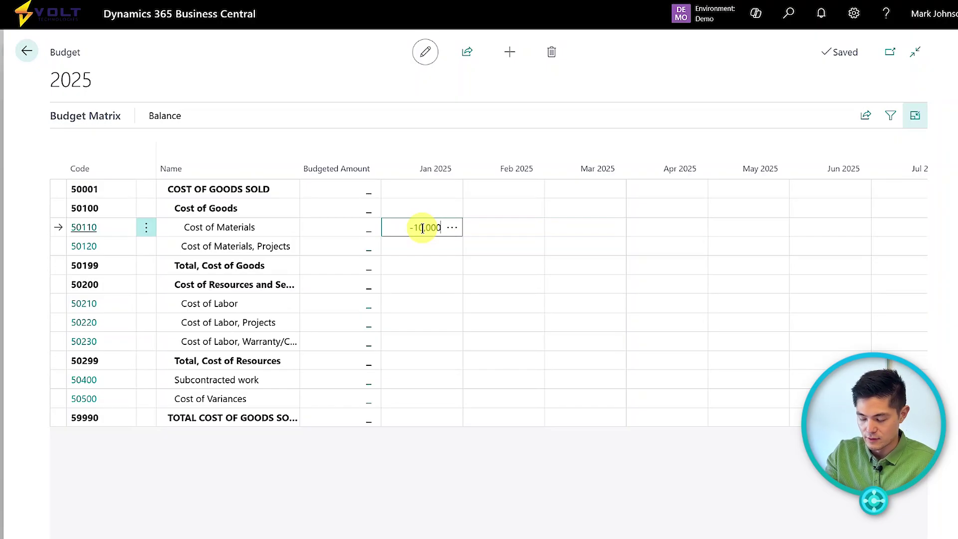
key(Tab)
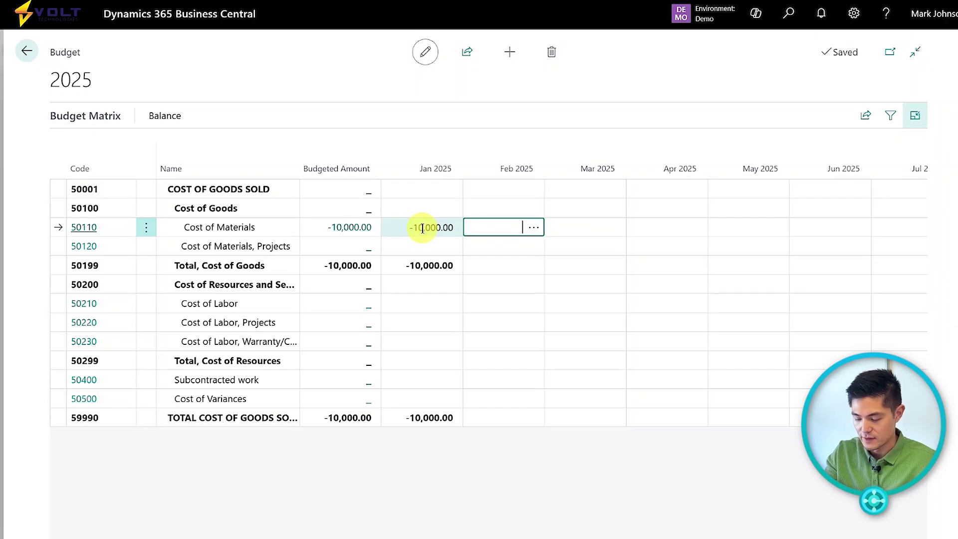
text(-12,000)
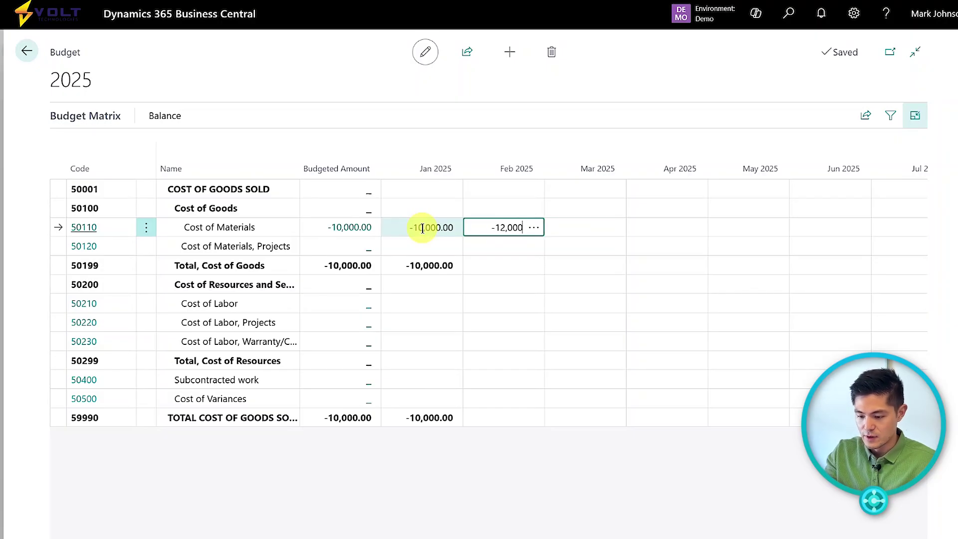
key(Tab)
text(-13,00)
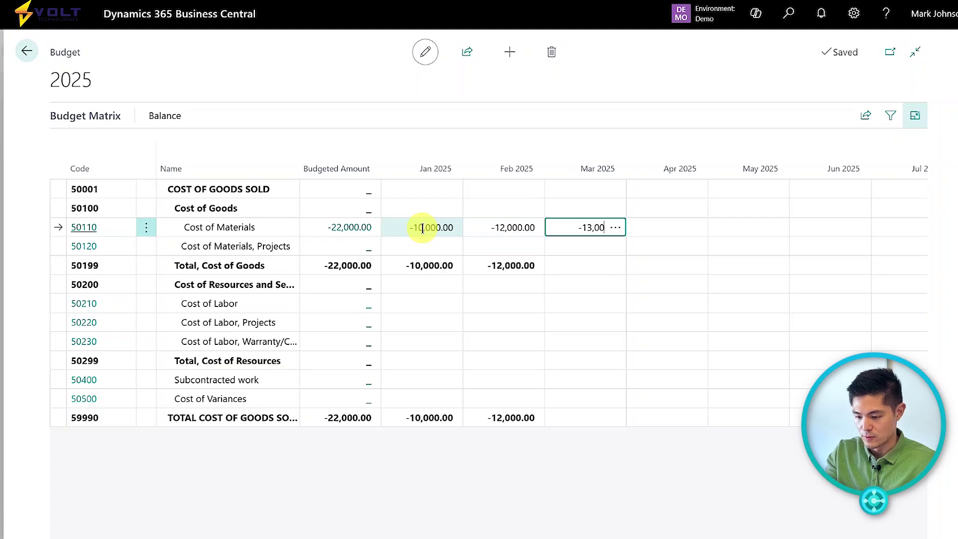
text(0)
key(Tab)
Enter -10,000 for April and May and -10,002 for June, then exit focus mode
text(-)
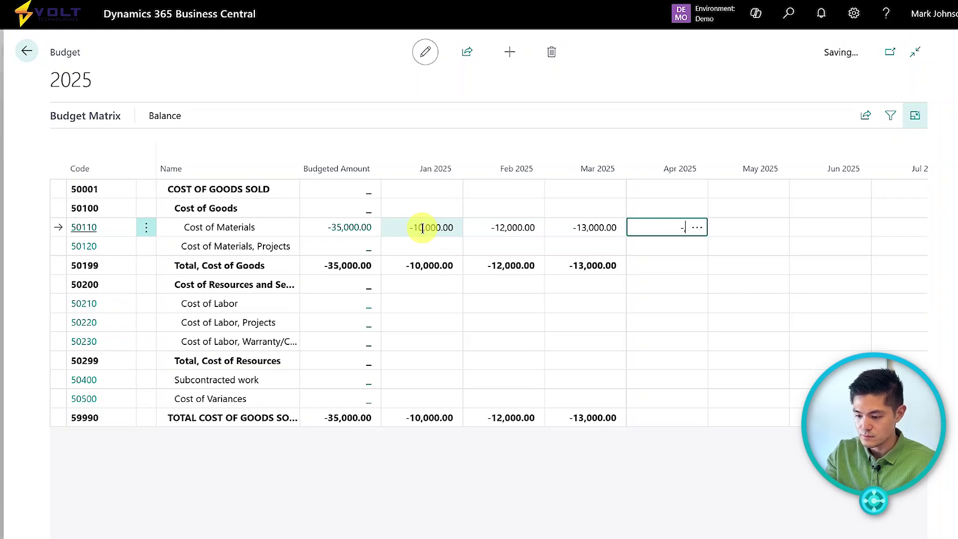
text(10000)
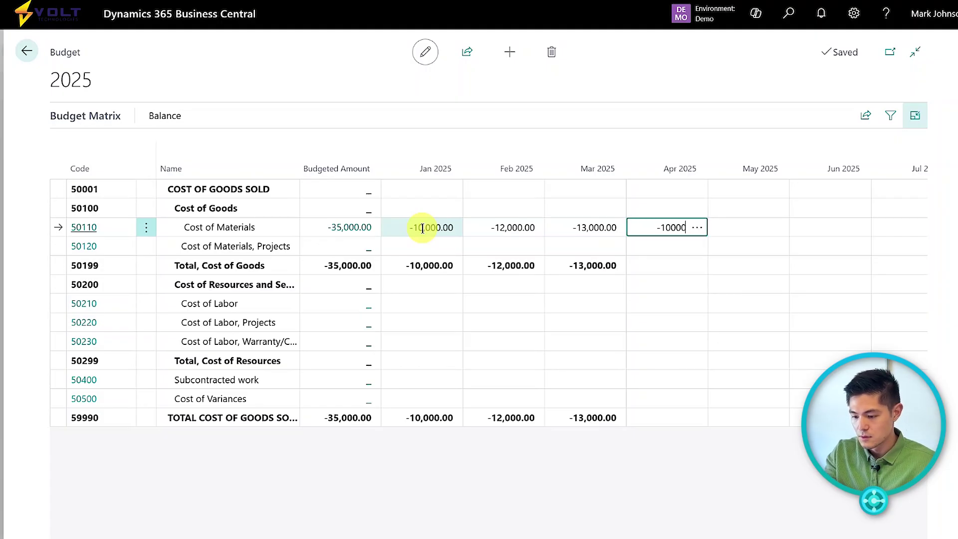
key(Tab)
text(-100)
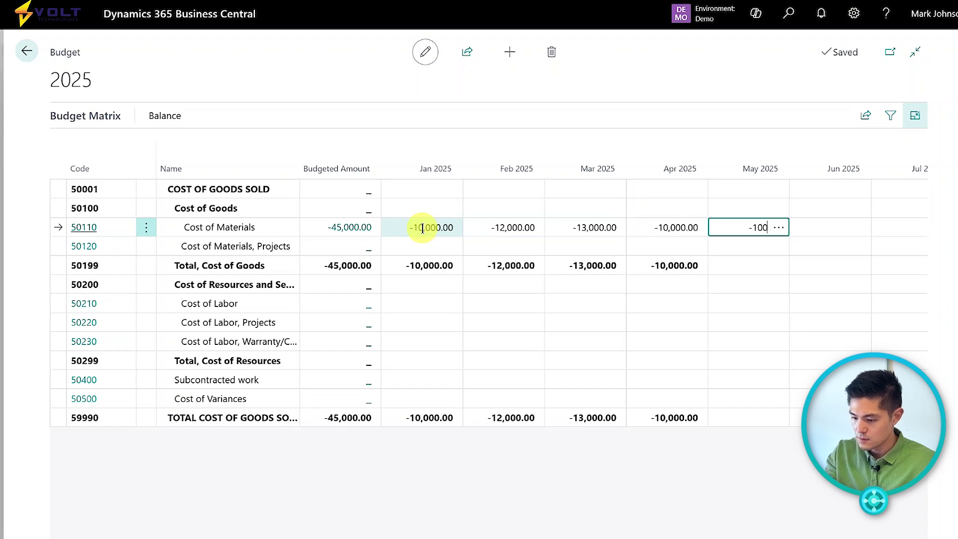
text(00)
key(Tab)
text(-100)
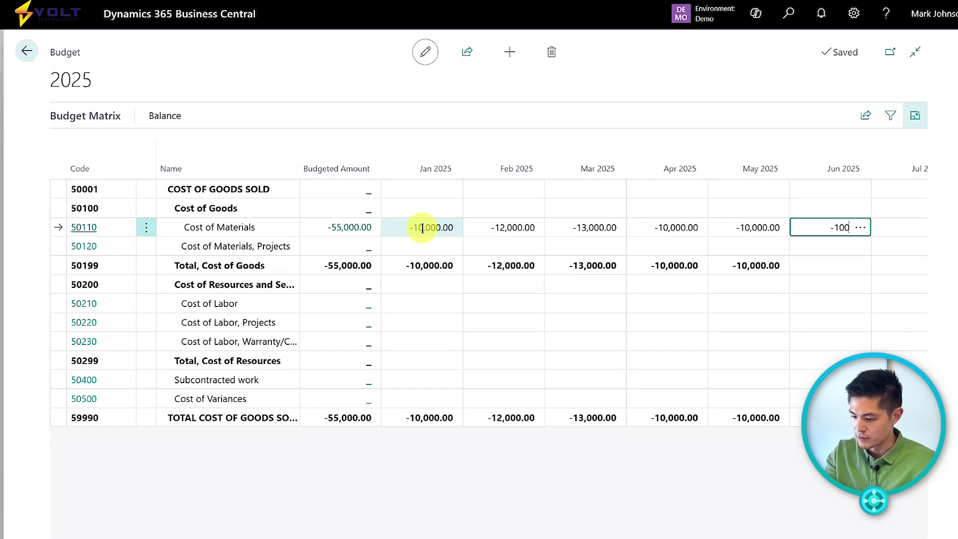
text(00)
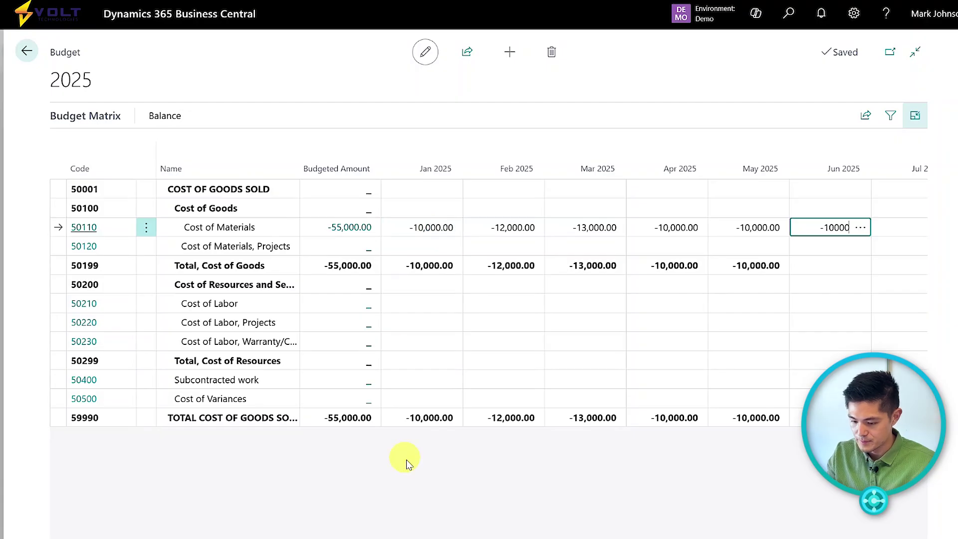
key(BackSpace)
text(2)
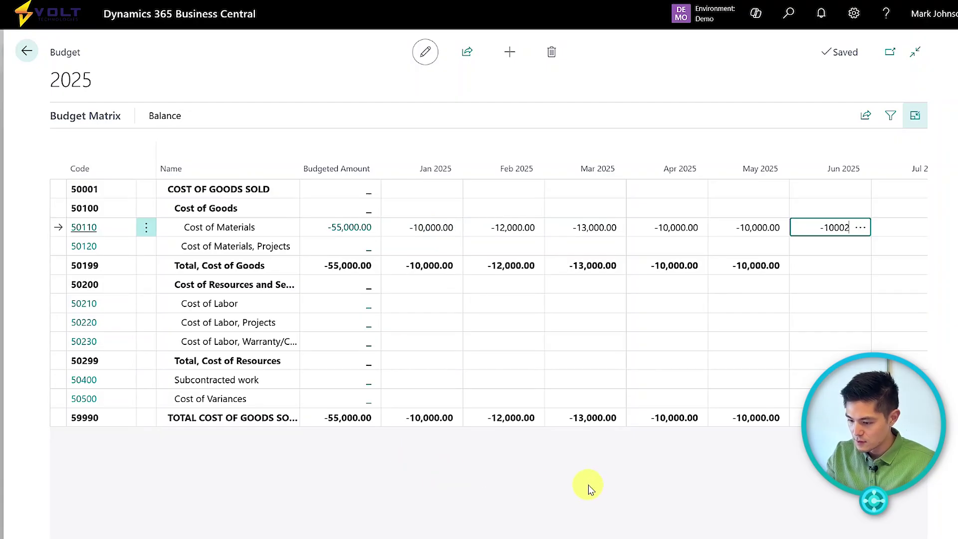
key(Tab)
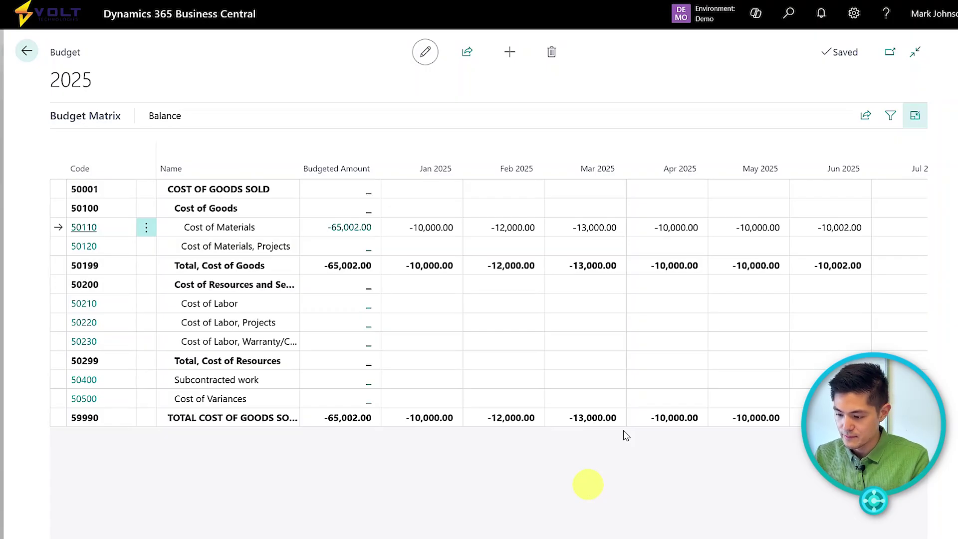
key(ctrl+shift+F12)
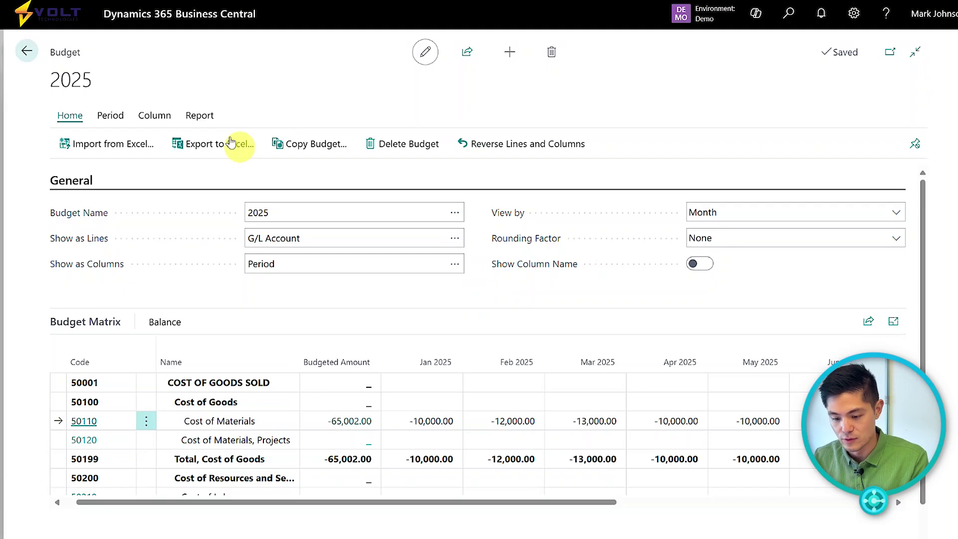
Set the Excel export to 12 periods with CUSTOMERGROUP and DEPARTMENT as column dimensions
click(224, 154)
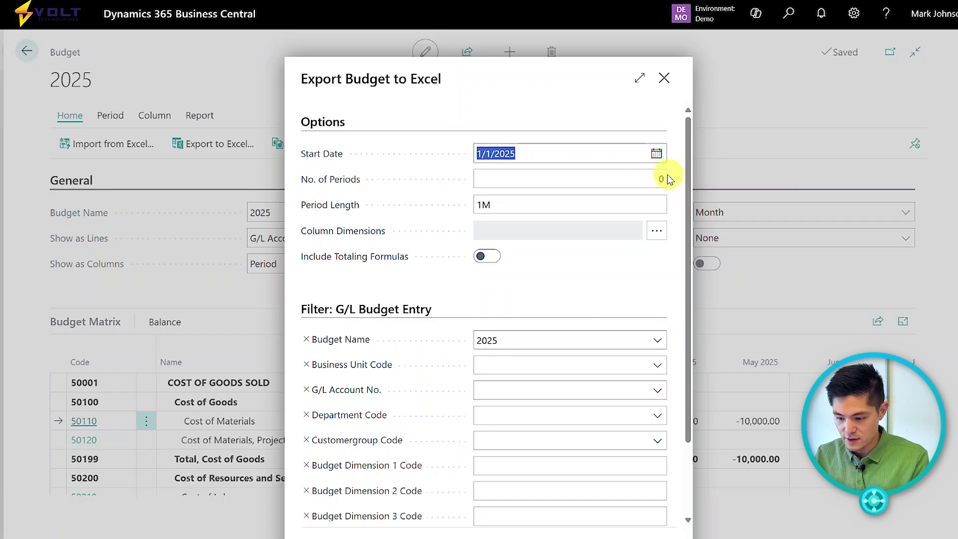
click(663, 178)
text(12)
click(673, 193)
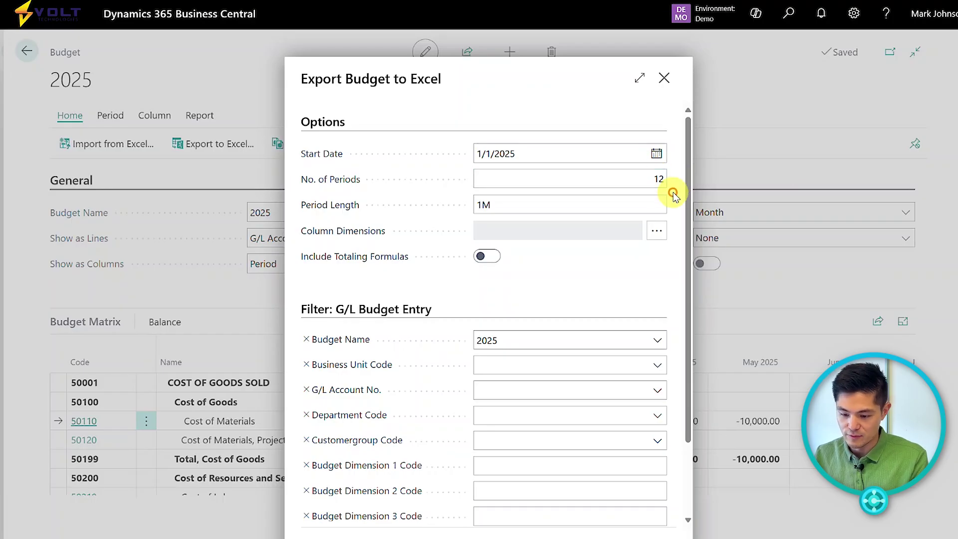
click(657, 230)
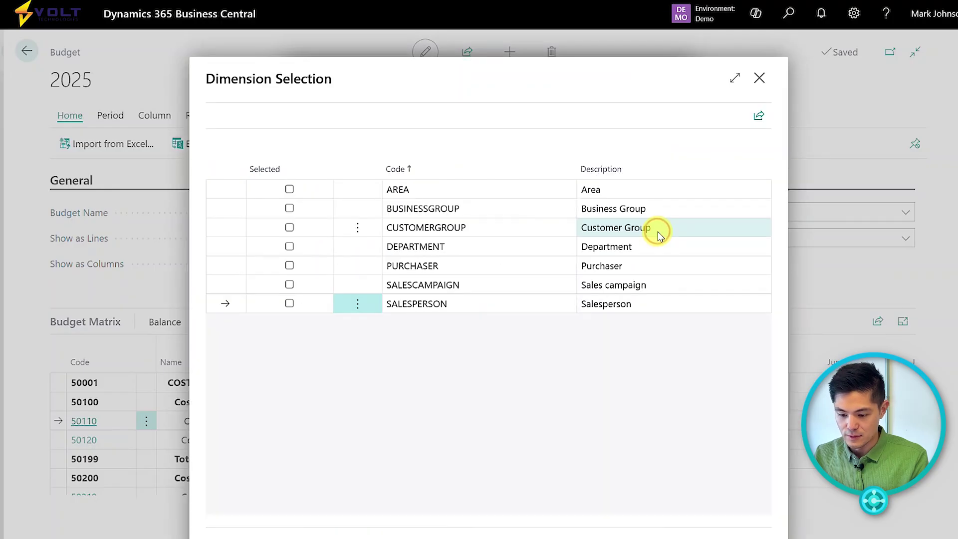
click(289, 208)
click(289, 228)
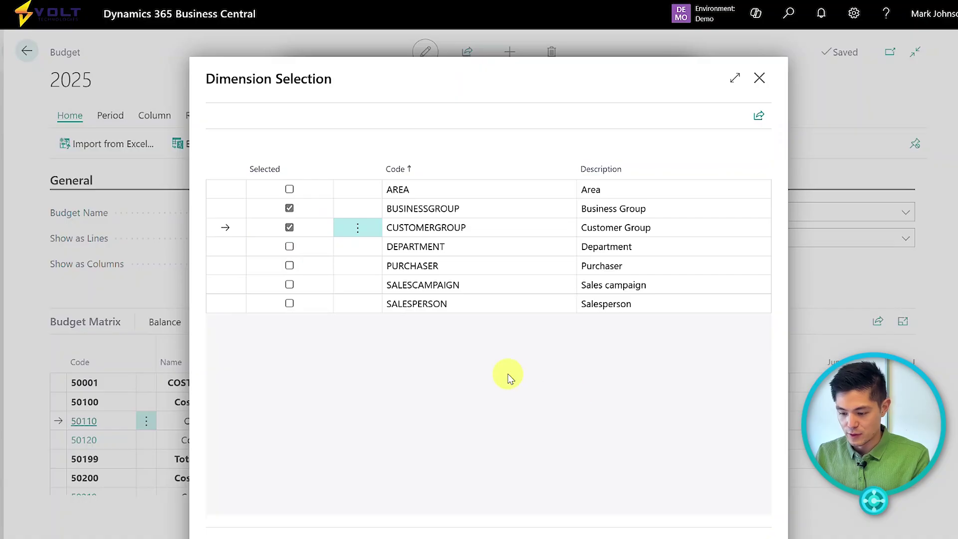
click(289, 246)
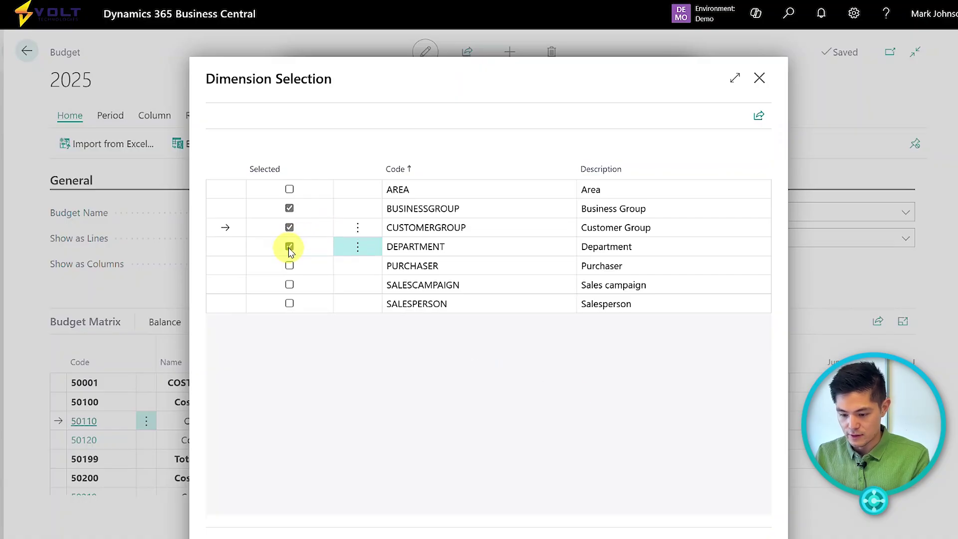
click(289, 209)
click(754, 537)
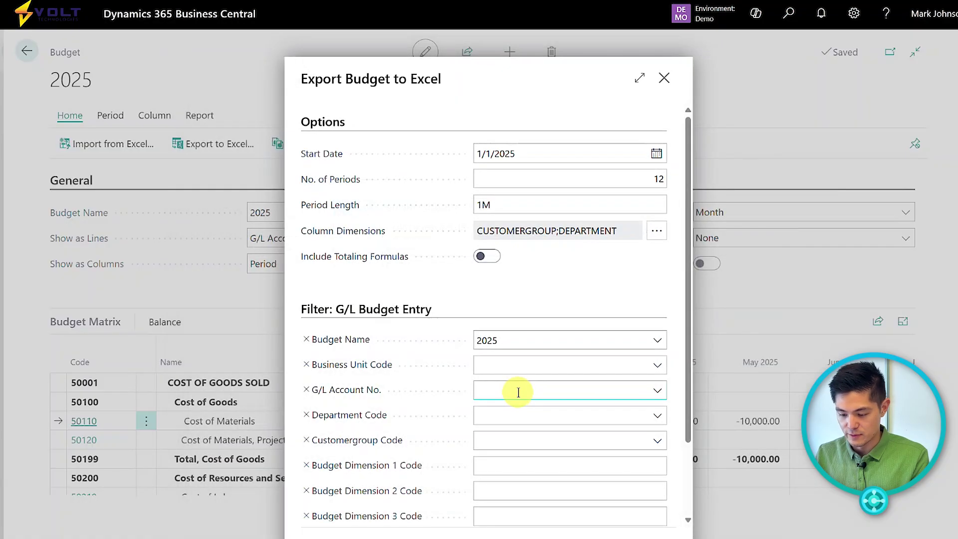
Run the export and open the downloaded 2025-2025 V1.xlsx workbook
scroll(619, 289, down, 3)
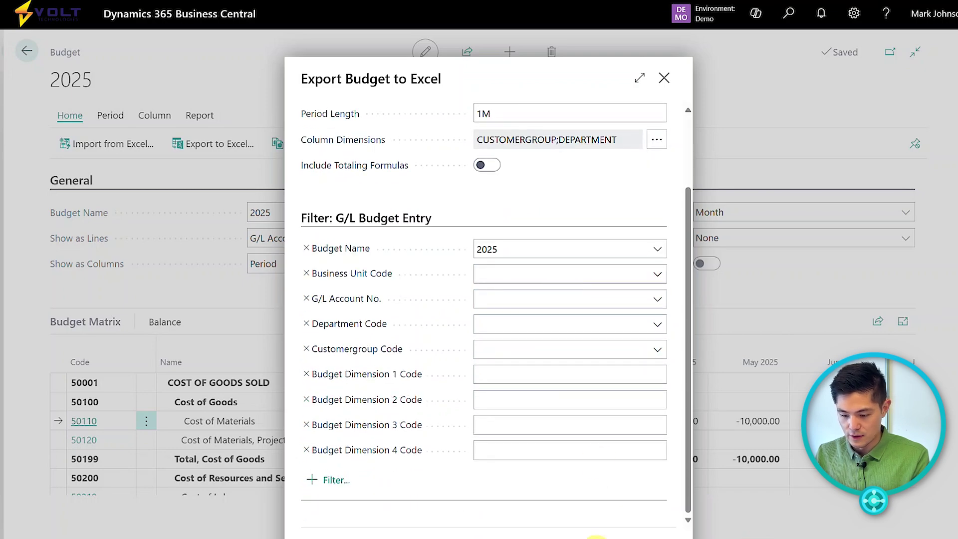
click(595, 537)
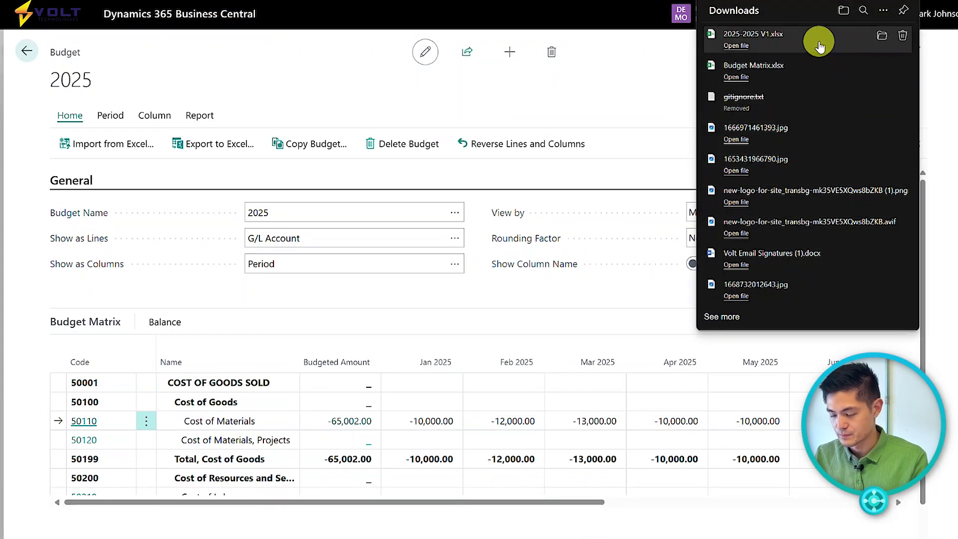
click(819, 46)
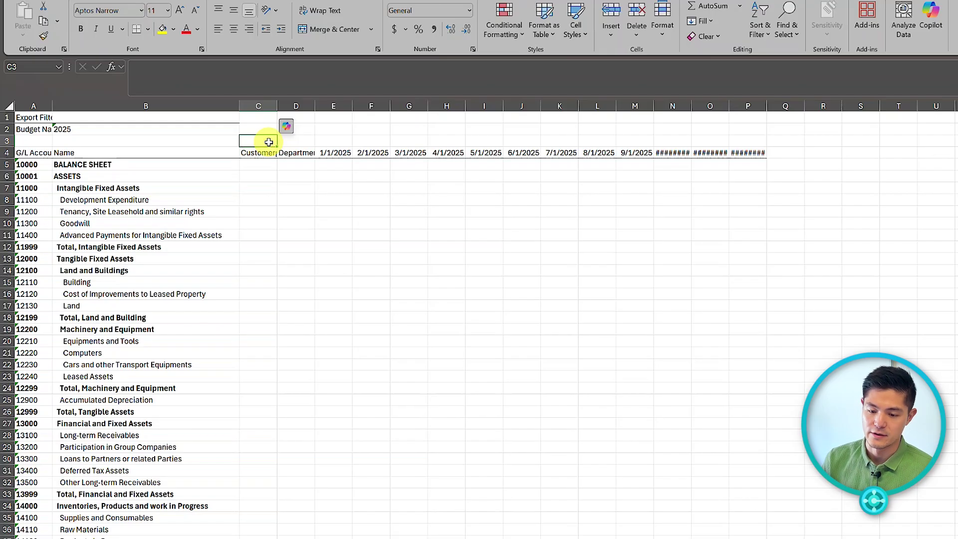
Autofit columns N, O and P so the 10/1/2025, 11/1/2025 and 12/1/2025 headers show
double_click(691, 106)
drag(732, 107, 733, 107)
double_click(732, 107)
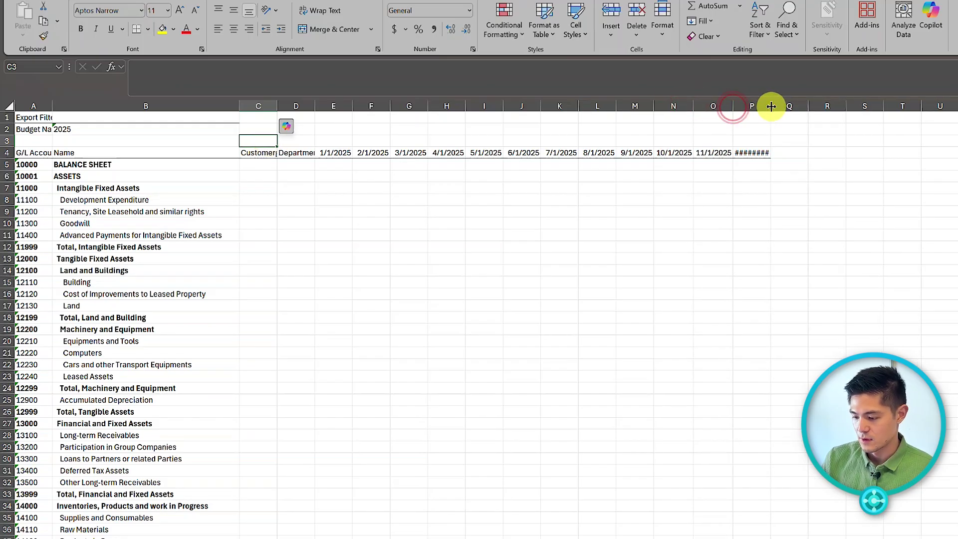
double_click(771, 106)
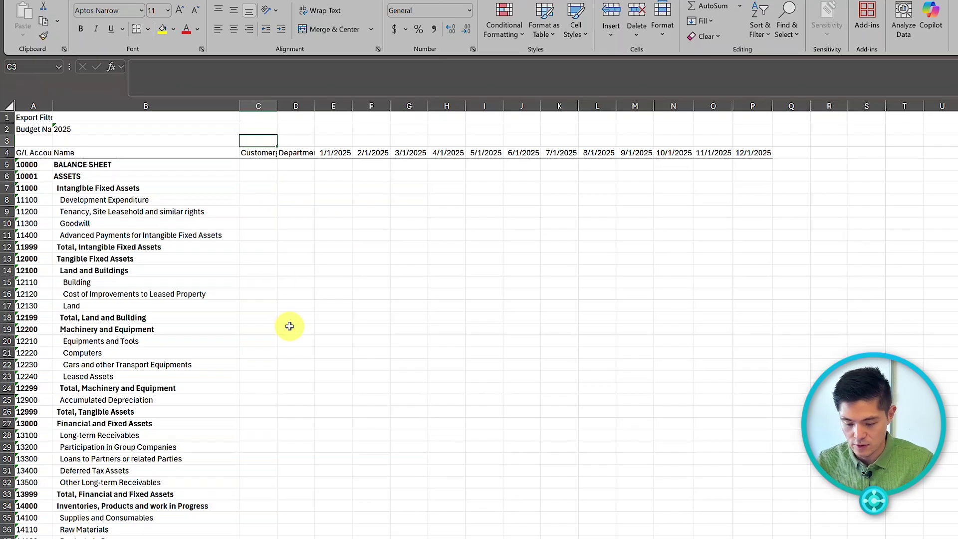
Scroll to Sale of Finished Goods (40130) in row 147 and set its customer group to SMALL
scroll(290, 326, down, 2)
scroll(290, 326, down, 9)
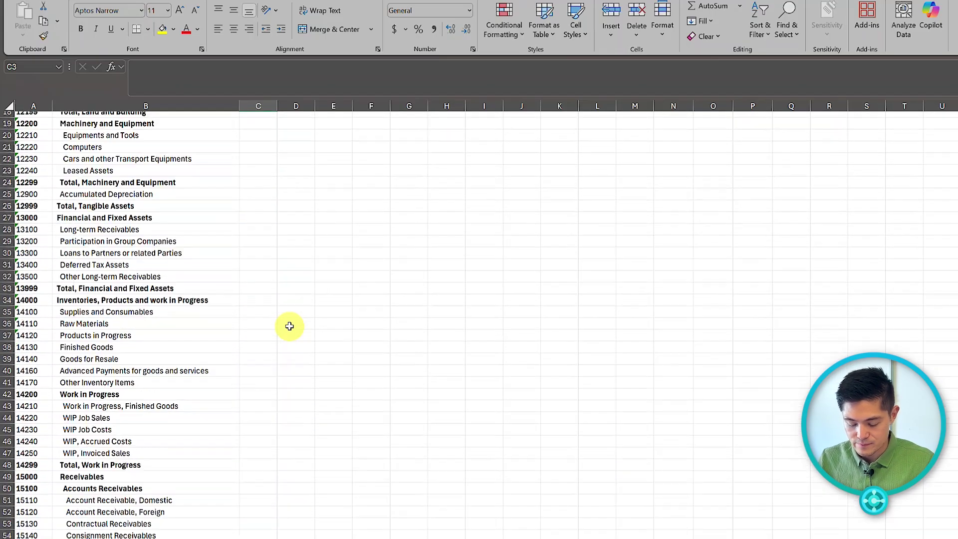
scroll(289, 326, down, 2)
scroll(289, 326, up, 2)
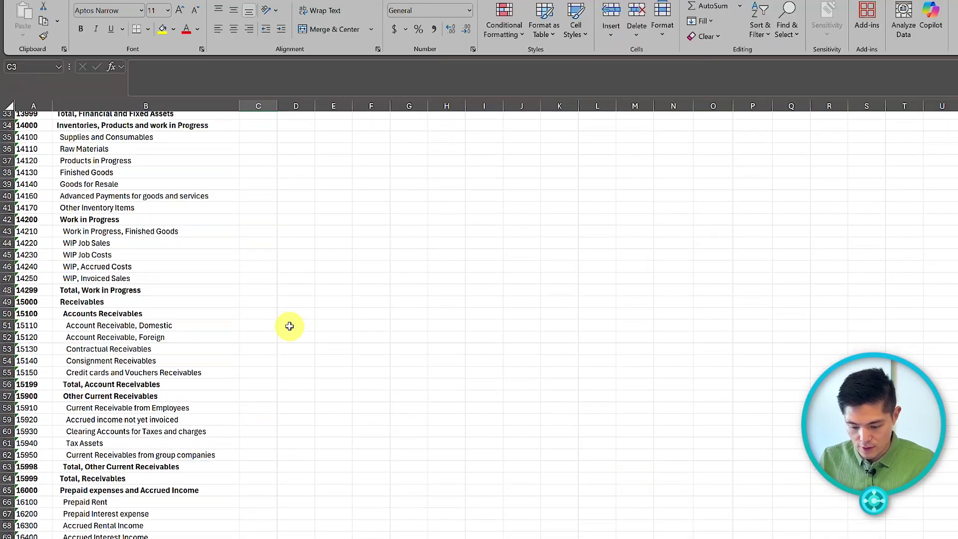
scroll(290, 326, down, 4)
scroll(290, 326, down, 12)
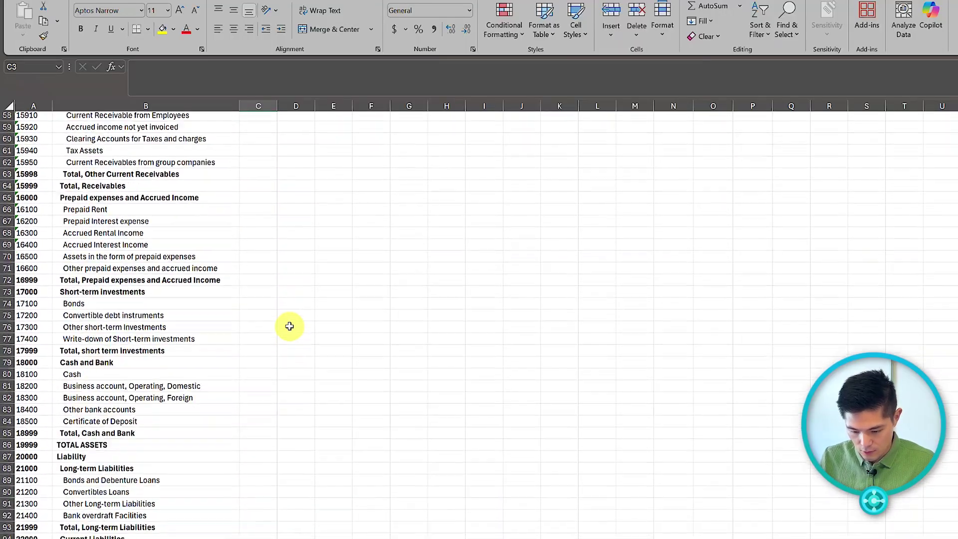
scroll(289, 326, down, 15)
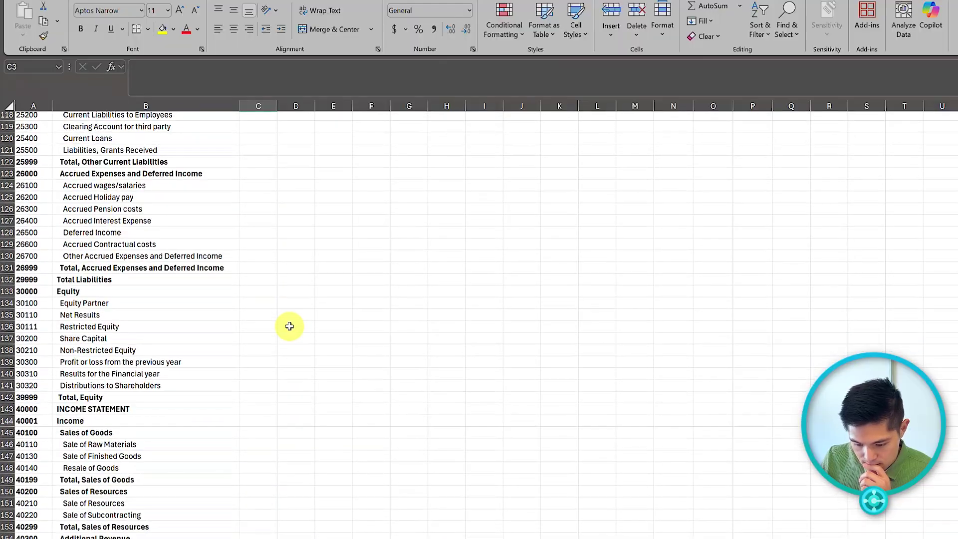
scroll(289, 326, up, 1)
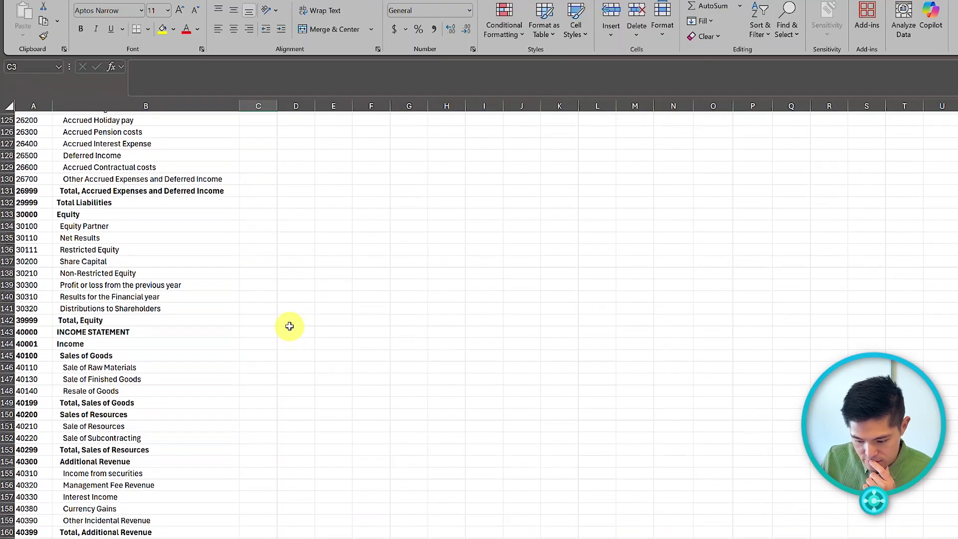
click(288, 378)
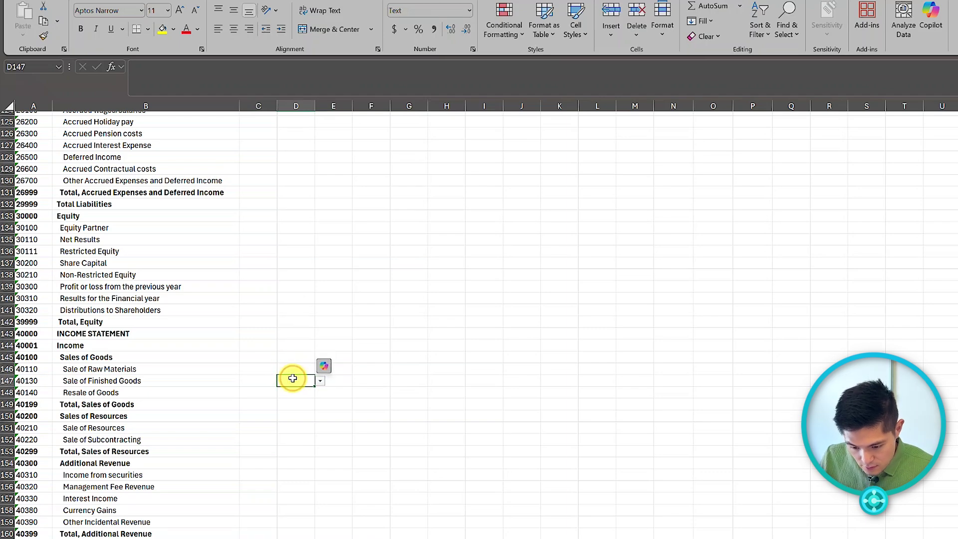
click(335, 380)
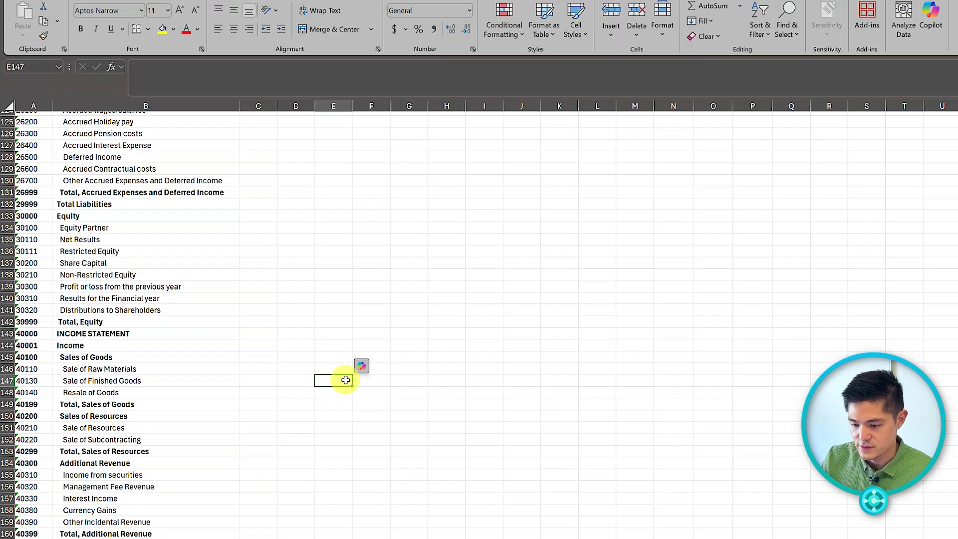
click(256, 380)
click(283, 383)
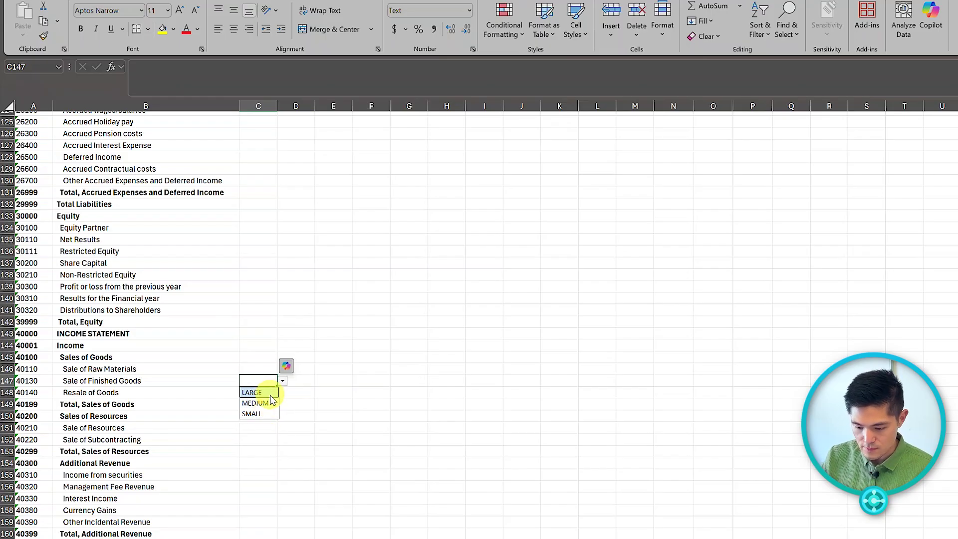
click(267, 413)
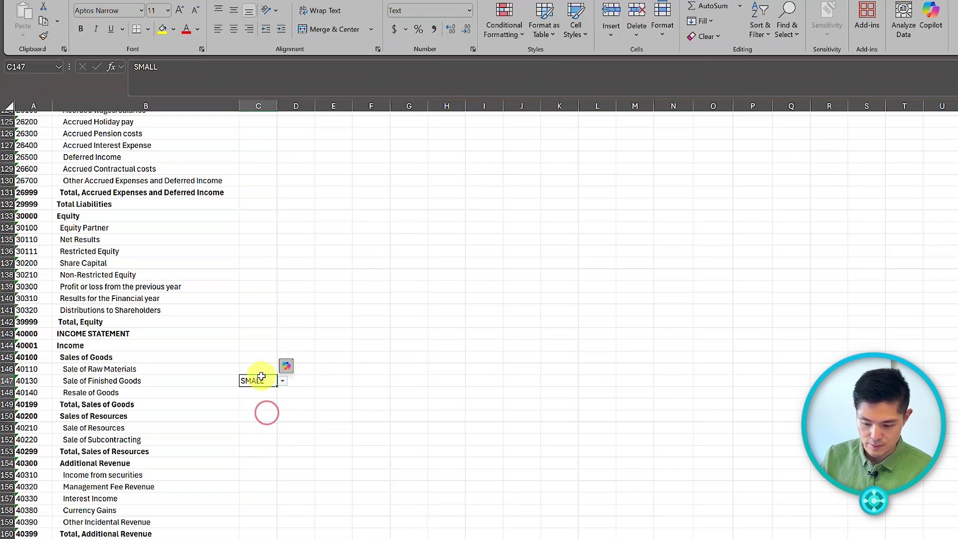
Check the department dropdown for row 147 and leave column D blank
click(330, 380)
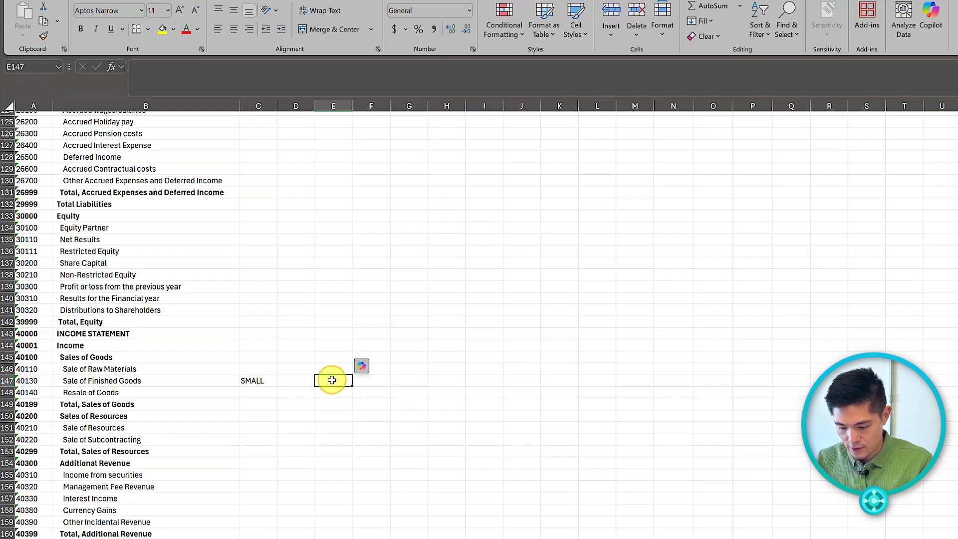
click(308, 382)
click(320, 382)
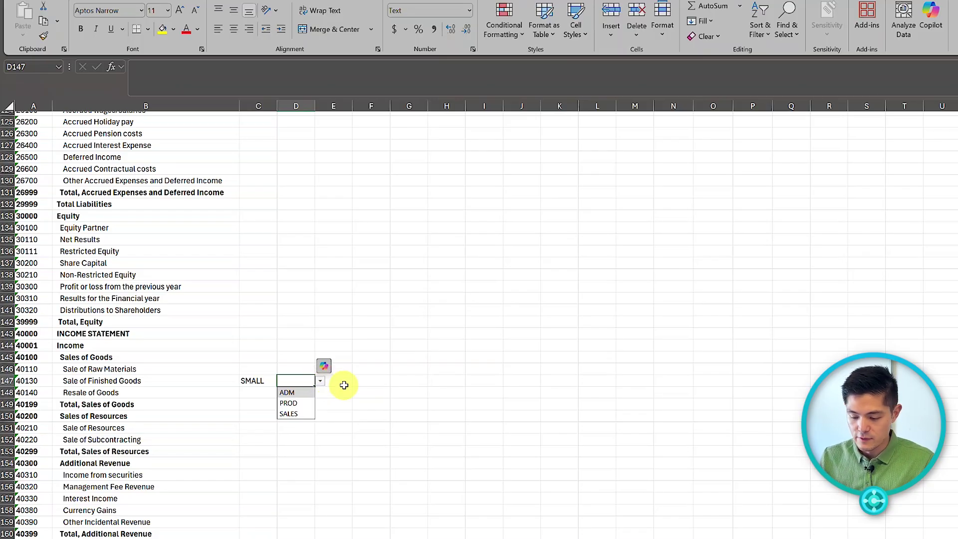
click(344, 381)
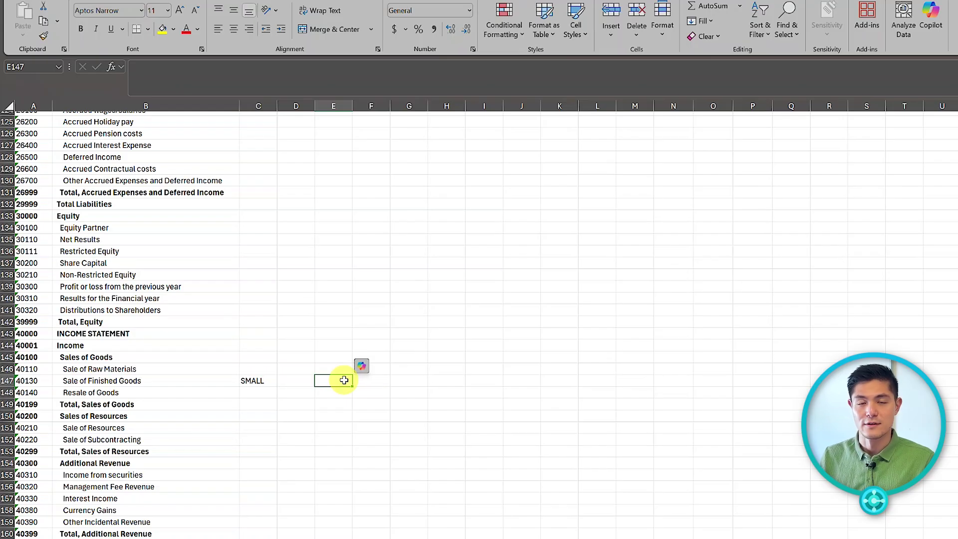
scroll(344, 381, down, 2)
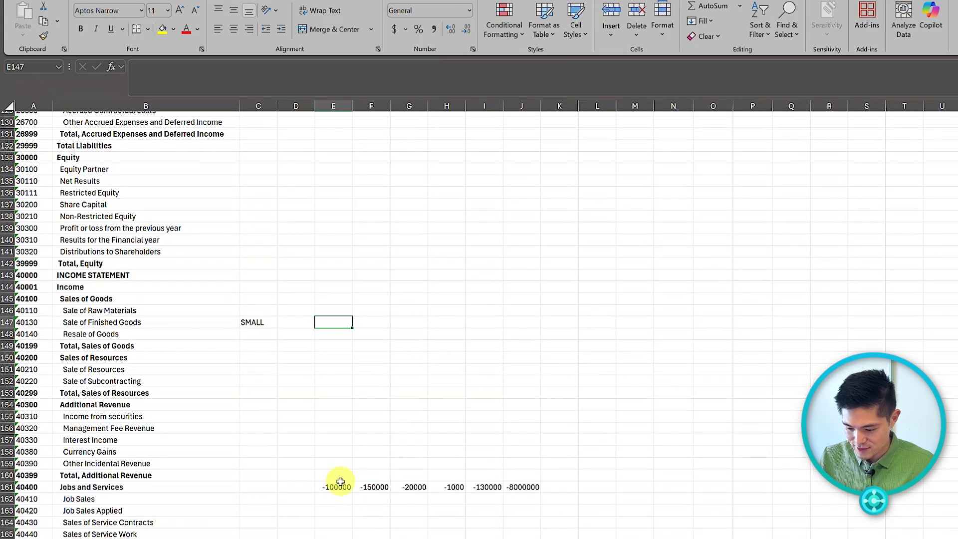
Copy the monthly amounts from E161:J161 into row 147 starting at E147
drag(338, 485, 504, 485)
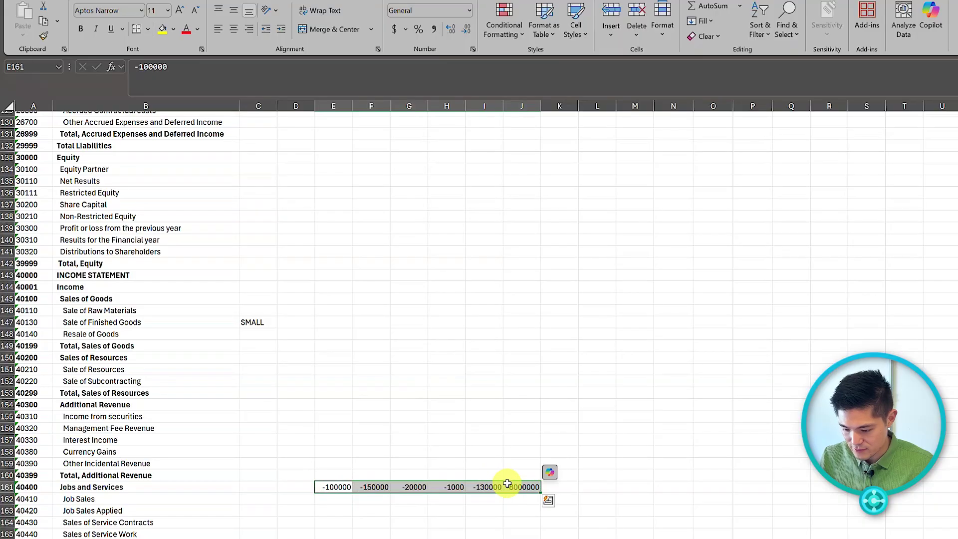
key(ctrl+c)
scroll(388, 415, up, 1)
scroll(389, 415, up, 2)
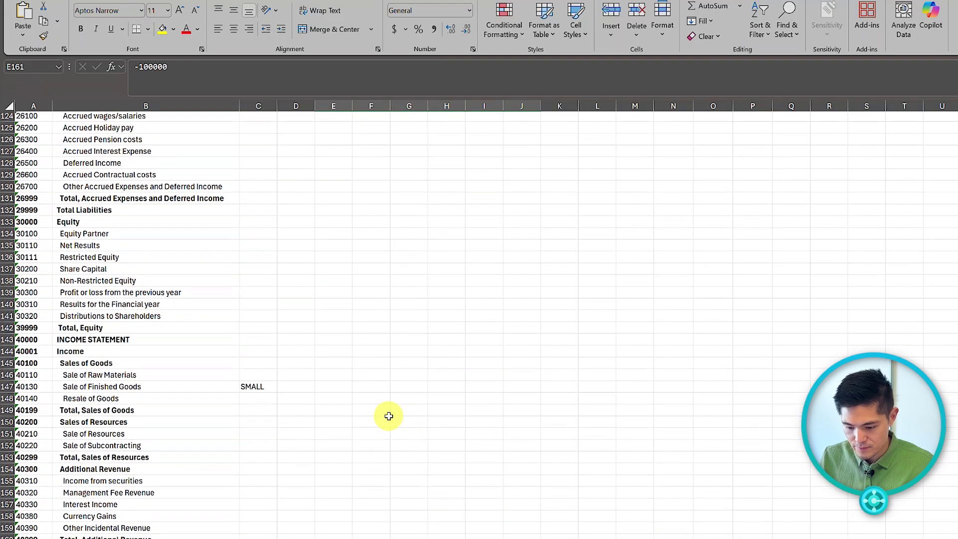
click(344, 384)
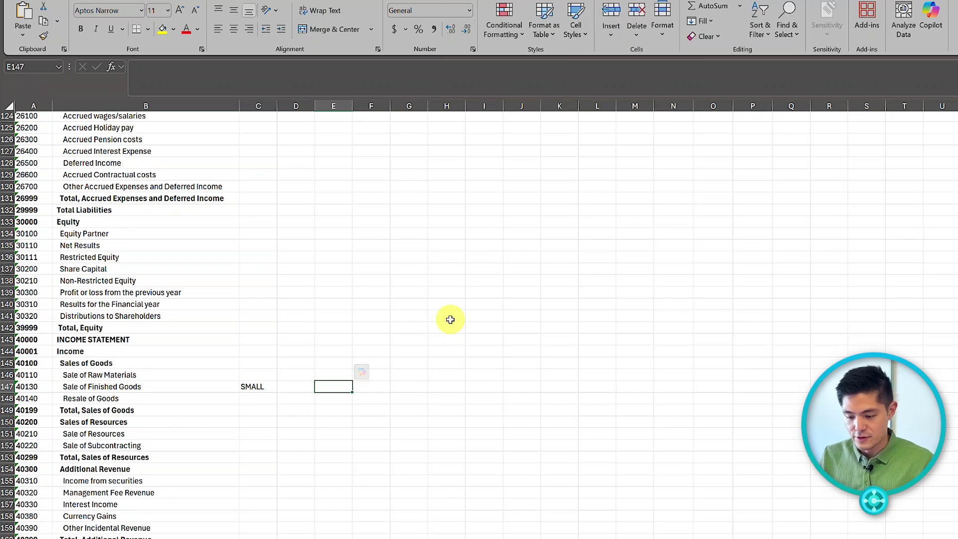
key(ctrl+v)
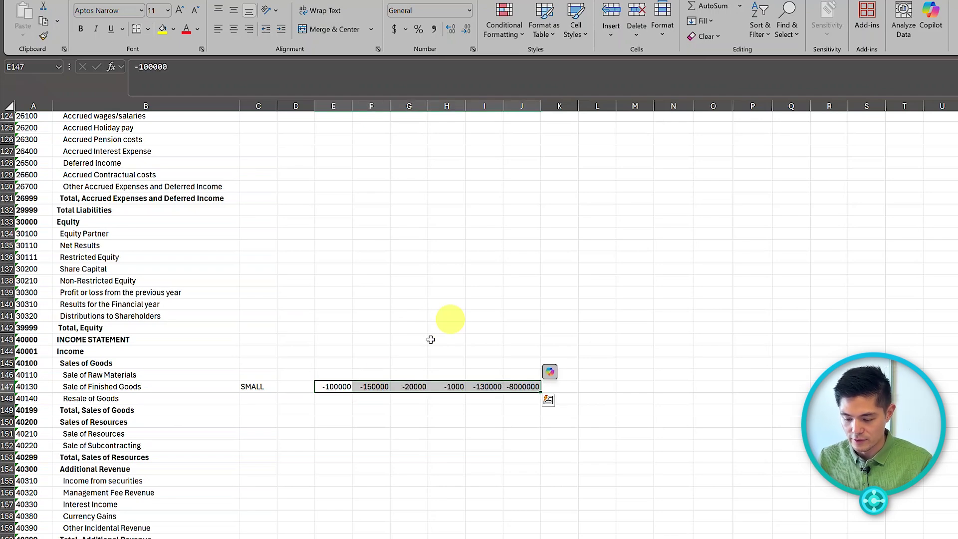
click(342, 385)
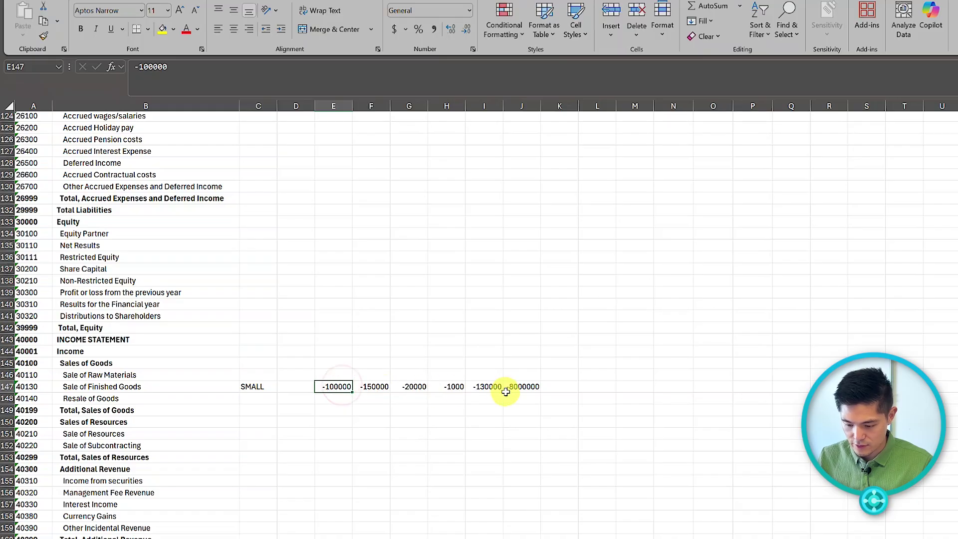
Enter -10300 in cell K147
click(555, 385)
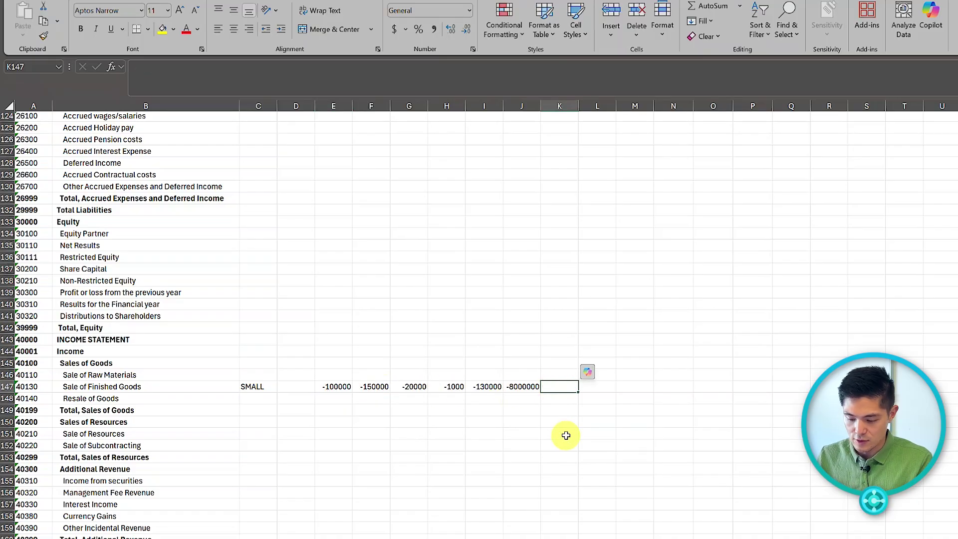
text(-10300)
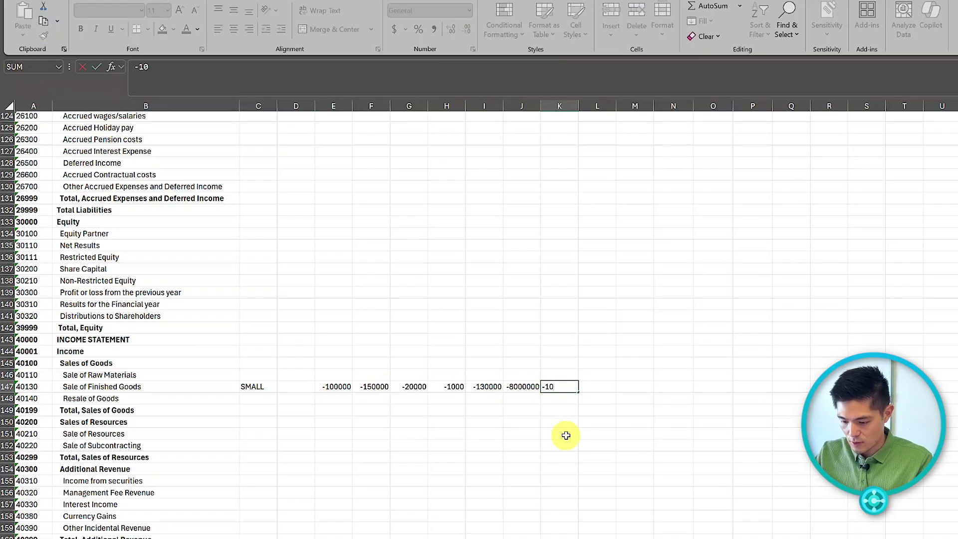
key(Return)
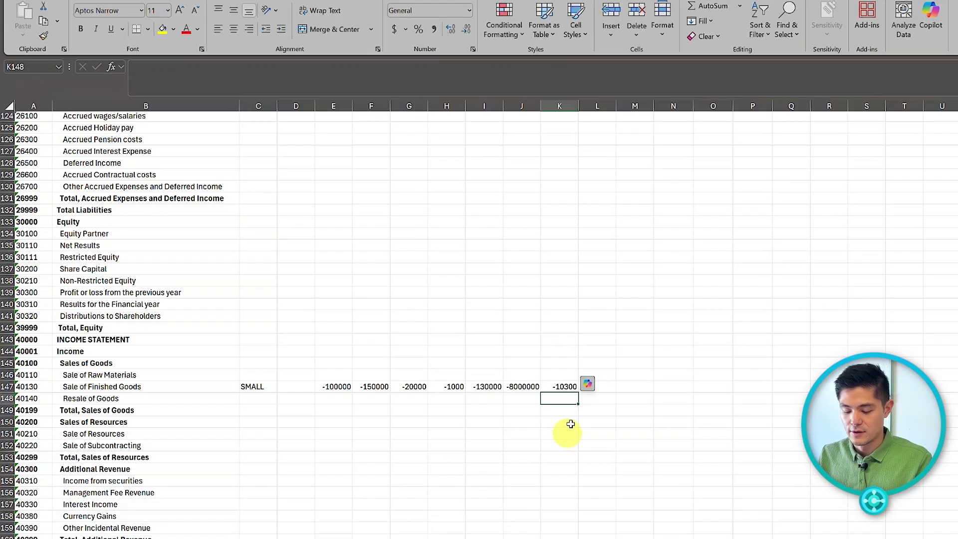
click(557, 386)
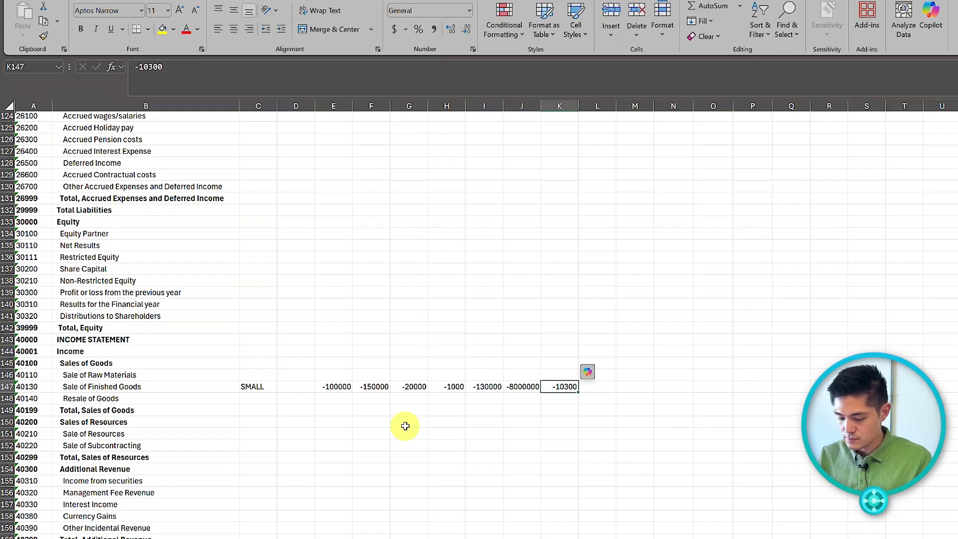
Switch back to the Business Central Budget - 2025 page in Edge
mouse_move(127, 536)
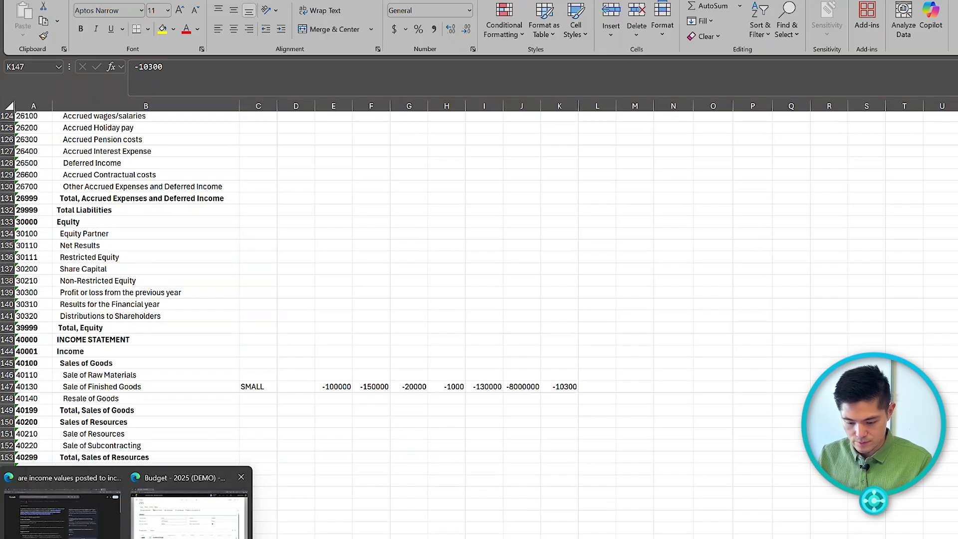
click(190, 498)
click(470, 289)
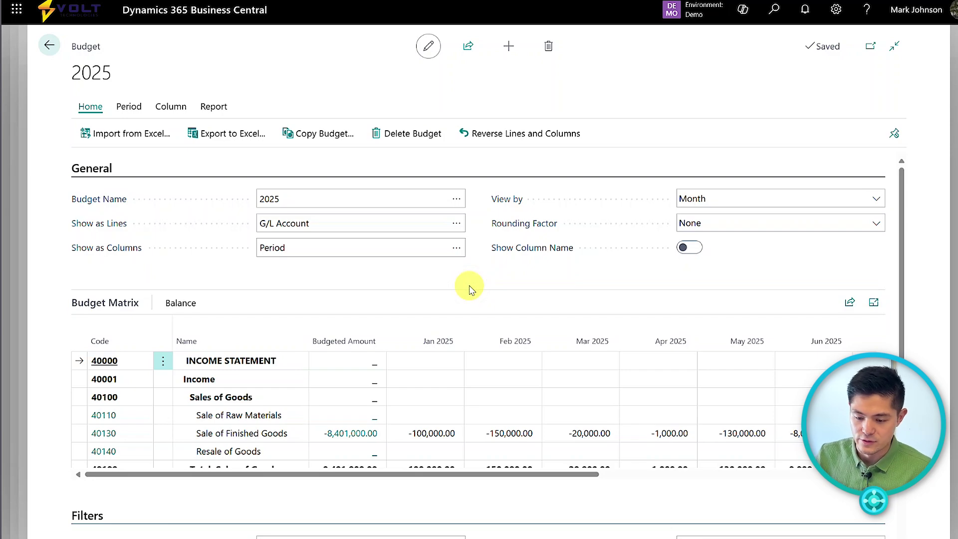
Import the 2025-2025 V1 workbook with Replace entries, confirming the 13 imported entries
click(143, 135)
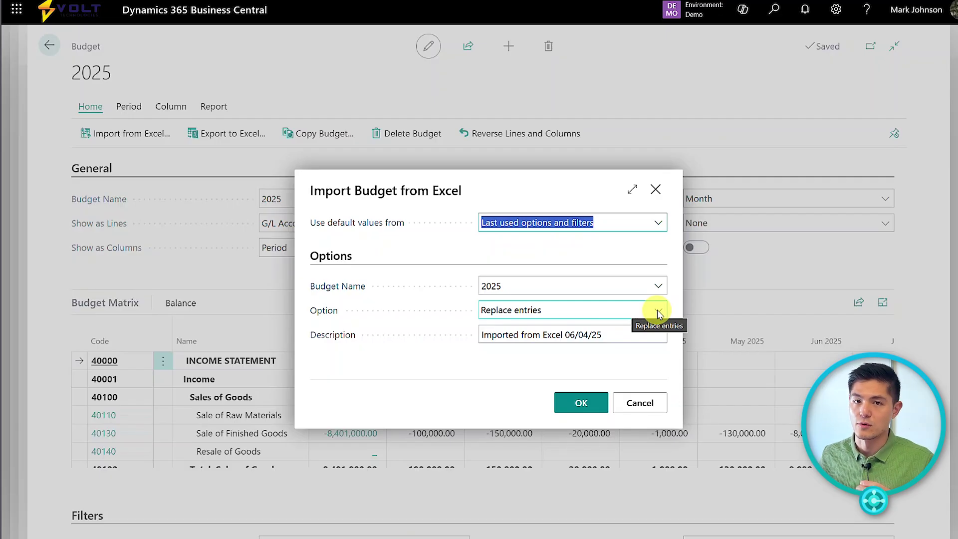
click(582, 400)
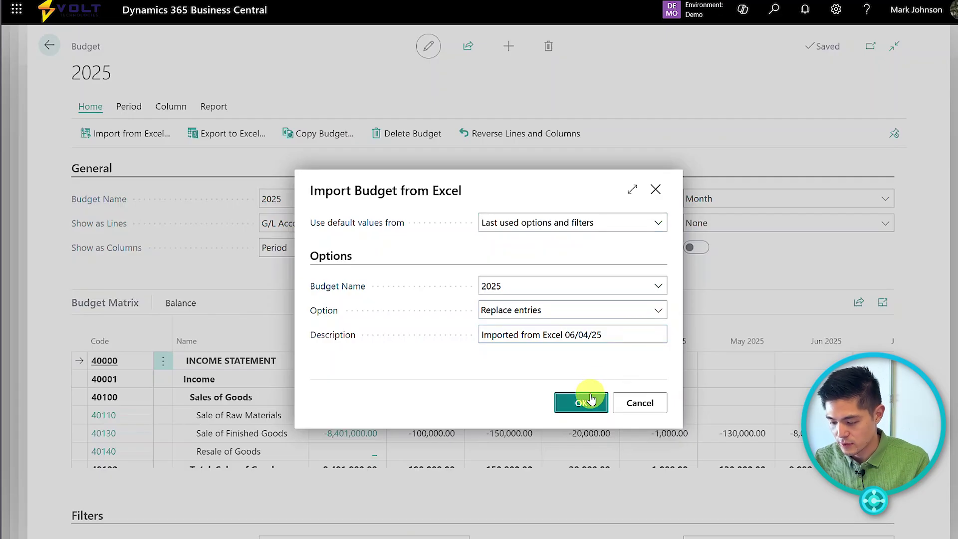
click(547, 309)
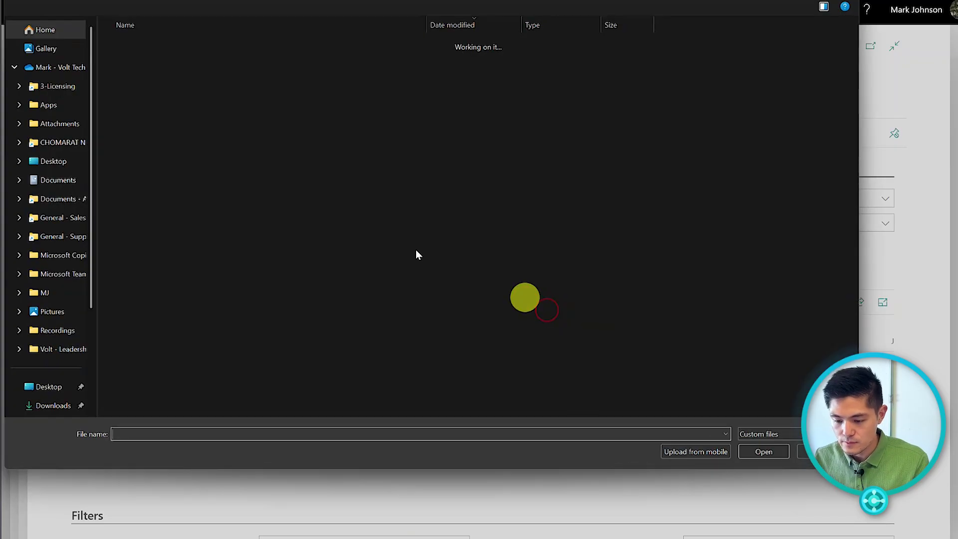
click(167, 58)
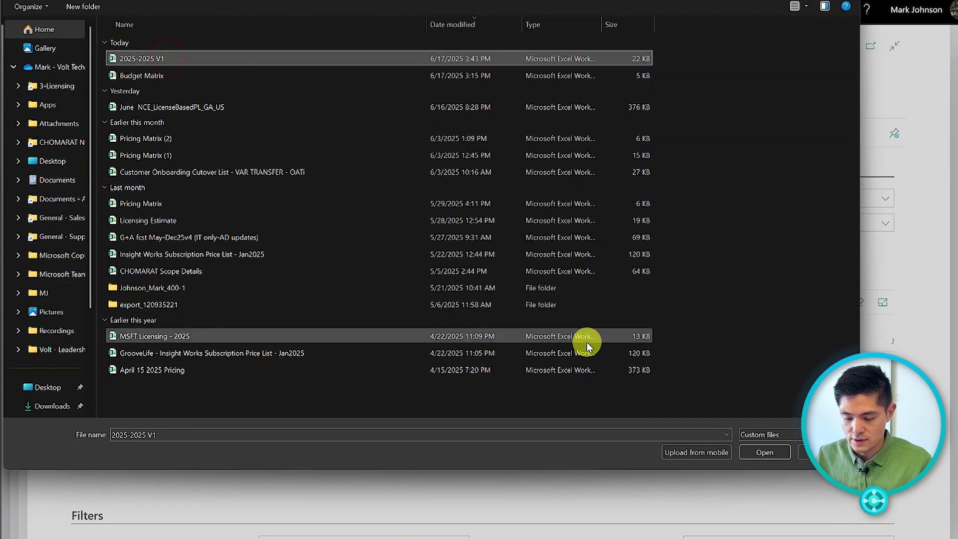
click(766, 452)
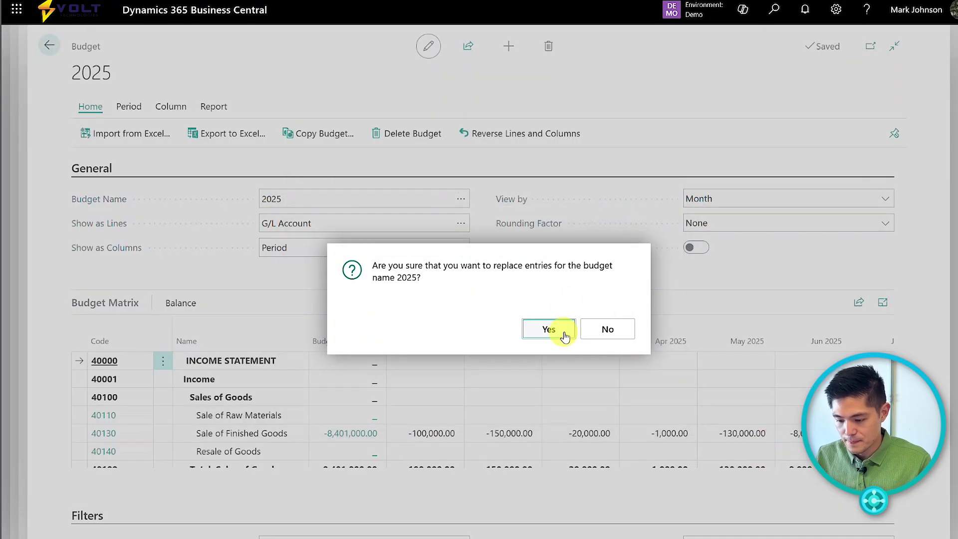
click(564, 333)
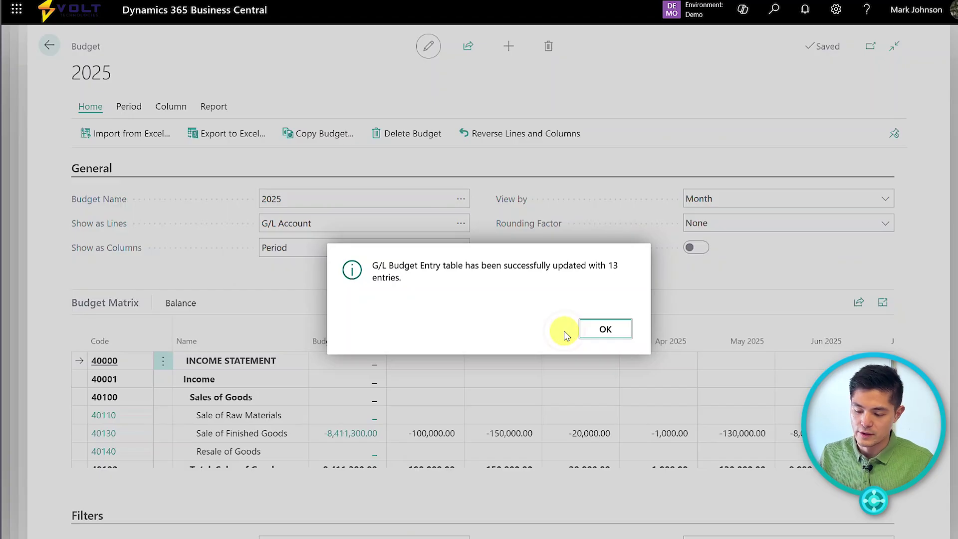
click(599, 330)
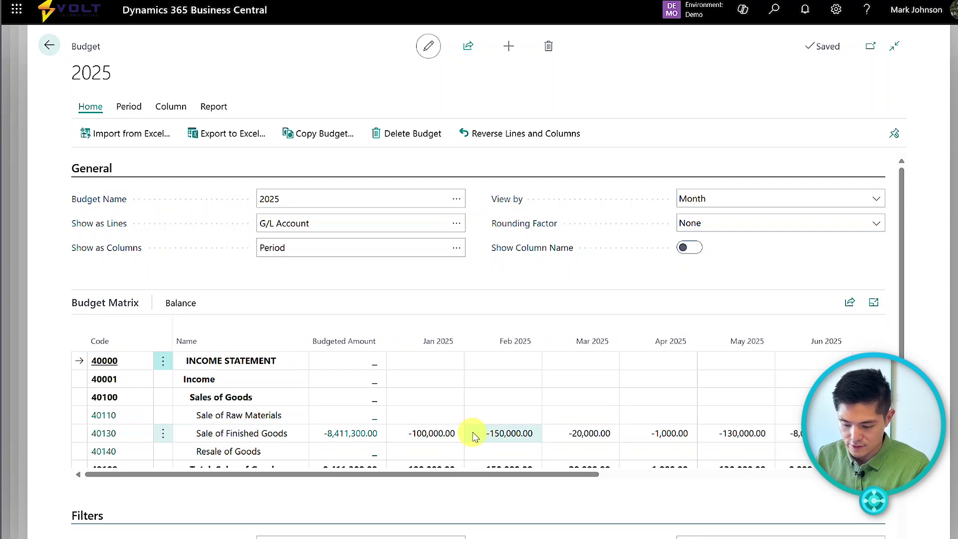
scroll(474, 436, right, 5)
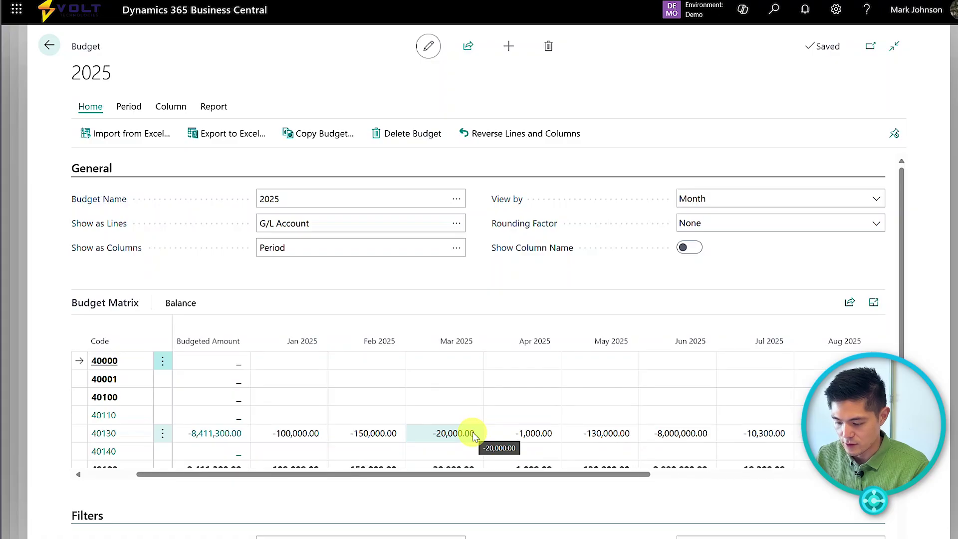
scroll(473, 435, left, 5)
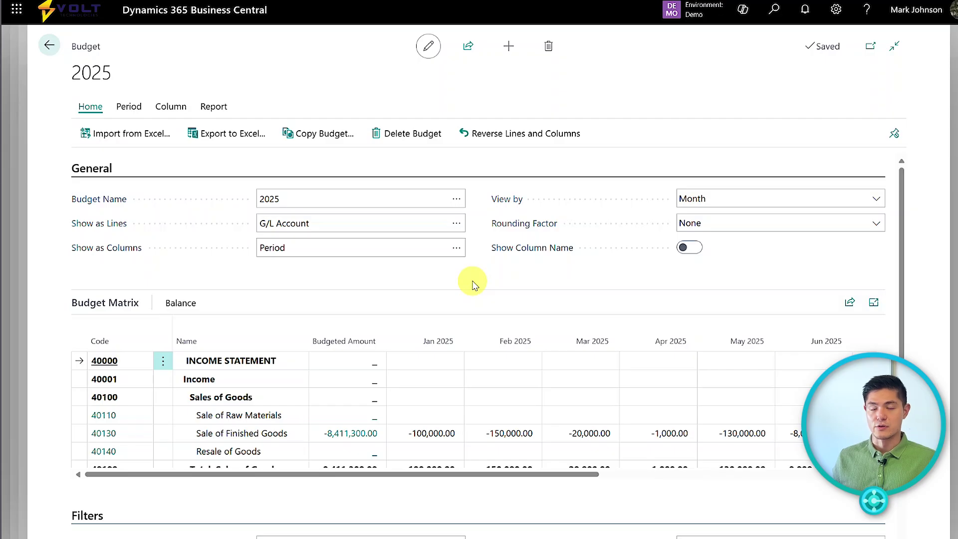
Search 'financial rep' and view the M-INCOME Income Statement report with the CVC YTDBUD columns
key(alt+q)
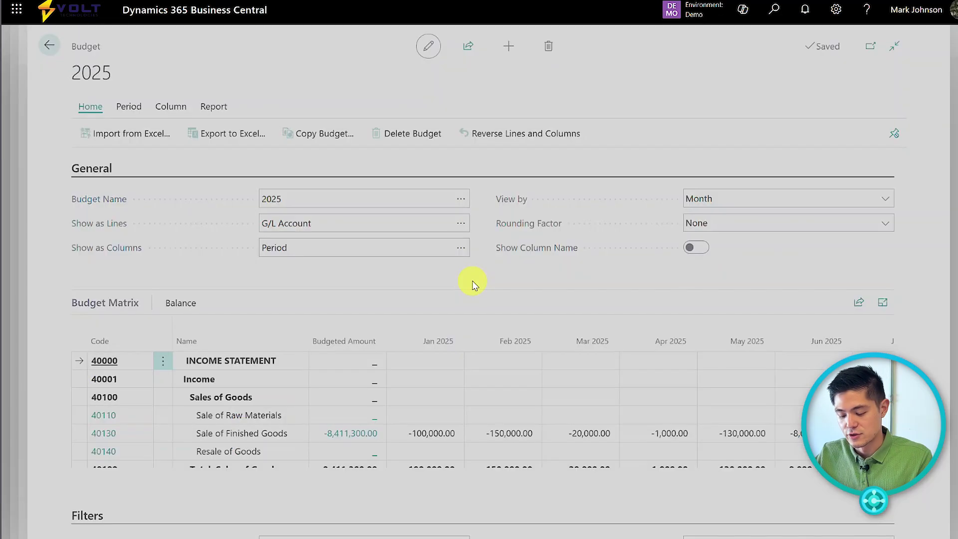
text(financial rep)
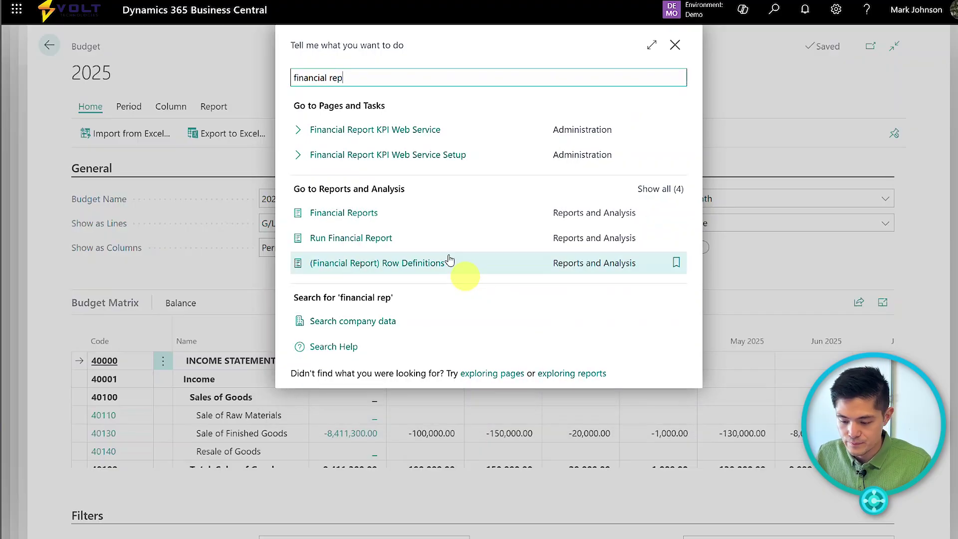
click(426, 214)
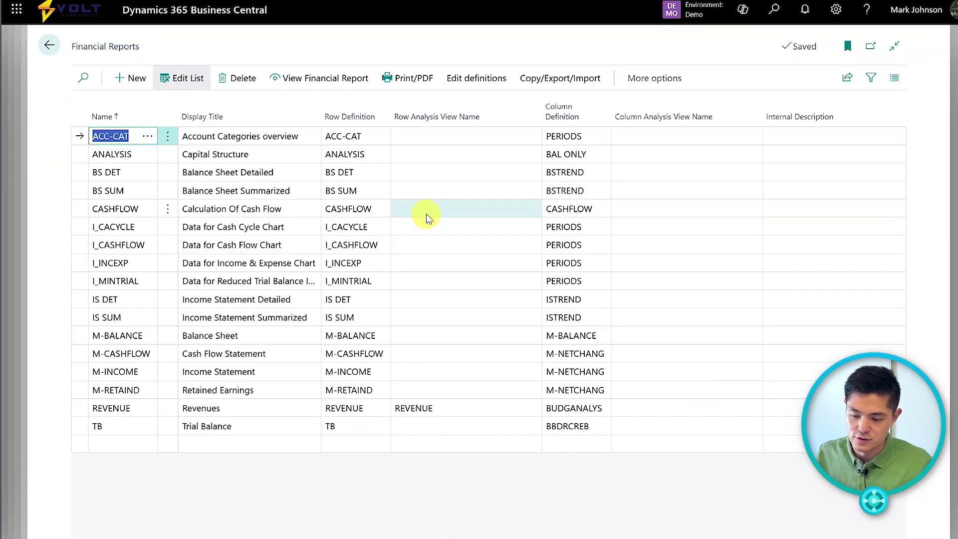
click(76, 370)
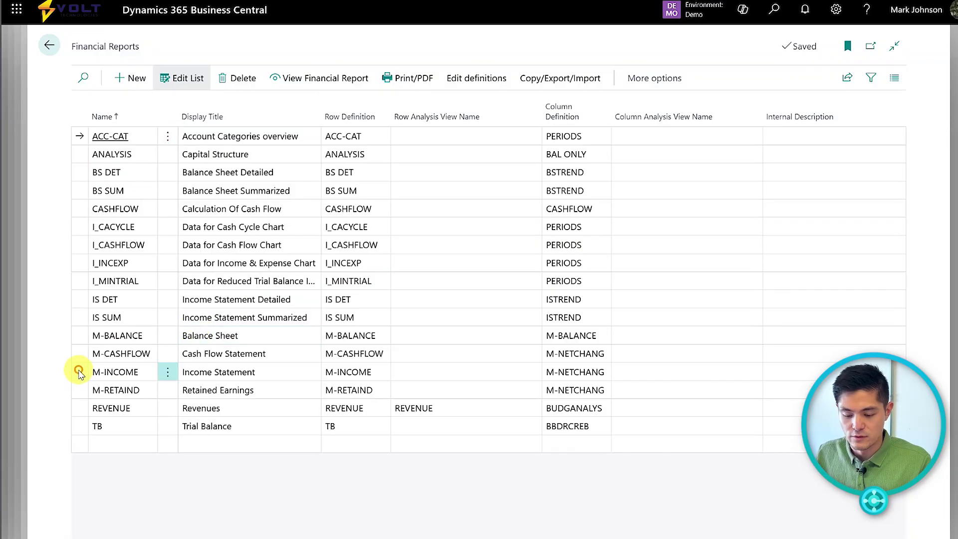
click(335, 78)
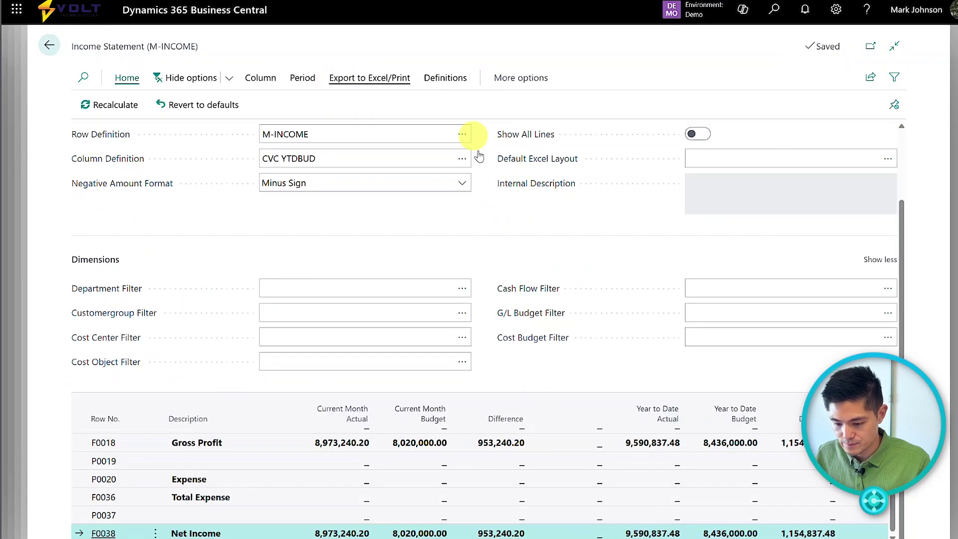
scroll(476, 175, up, 2)
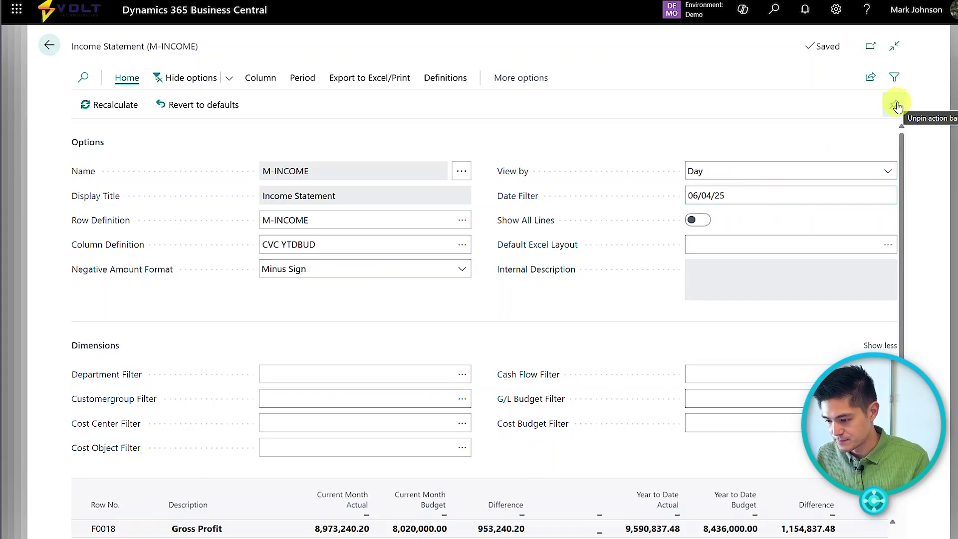
Hide the report options to view the full Income Statement of actual versus budget figures
click(190, 78)
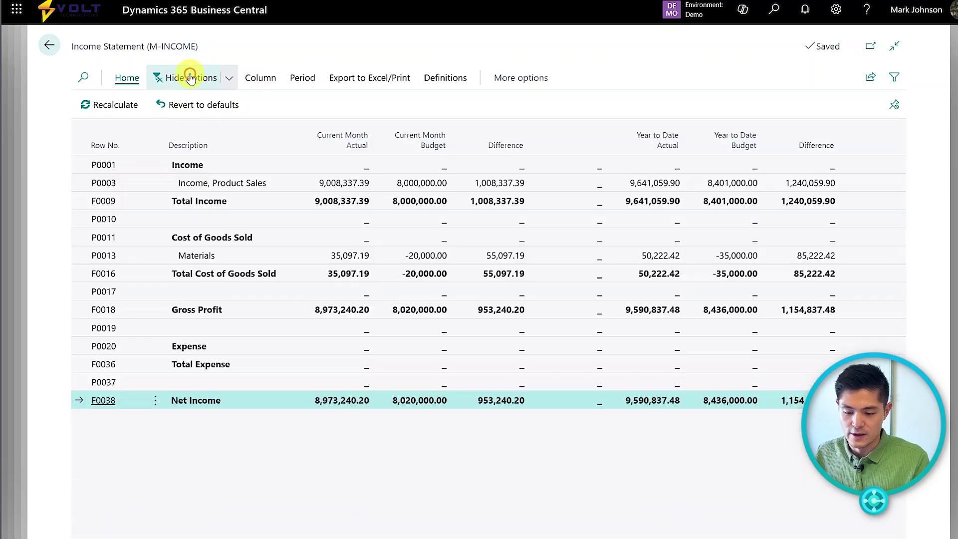
click(505, 478)
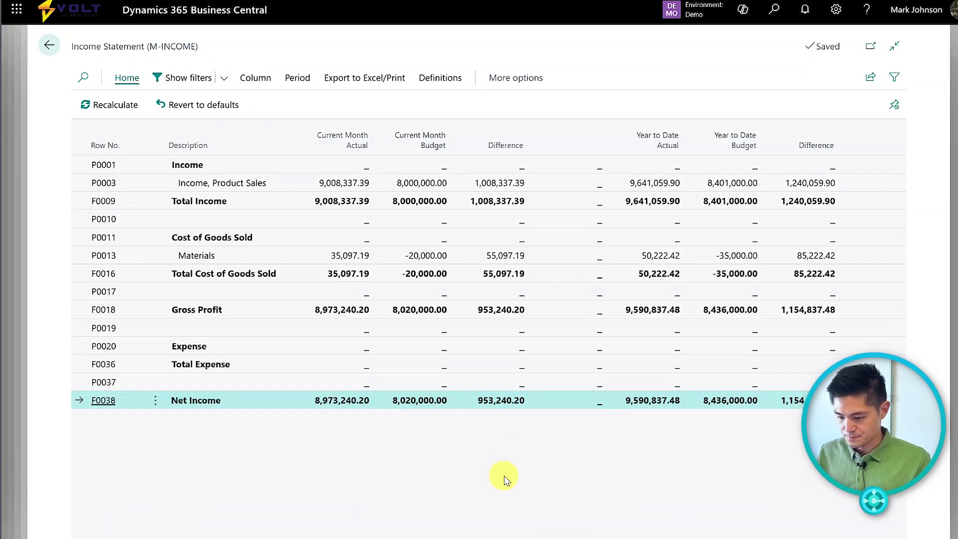